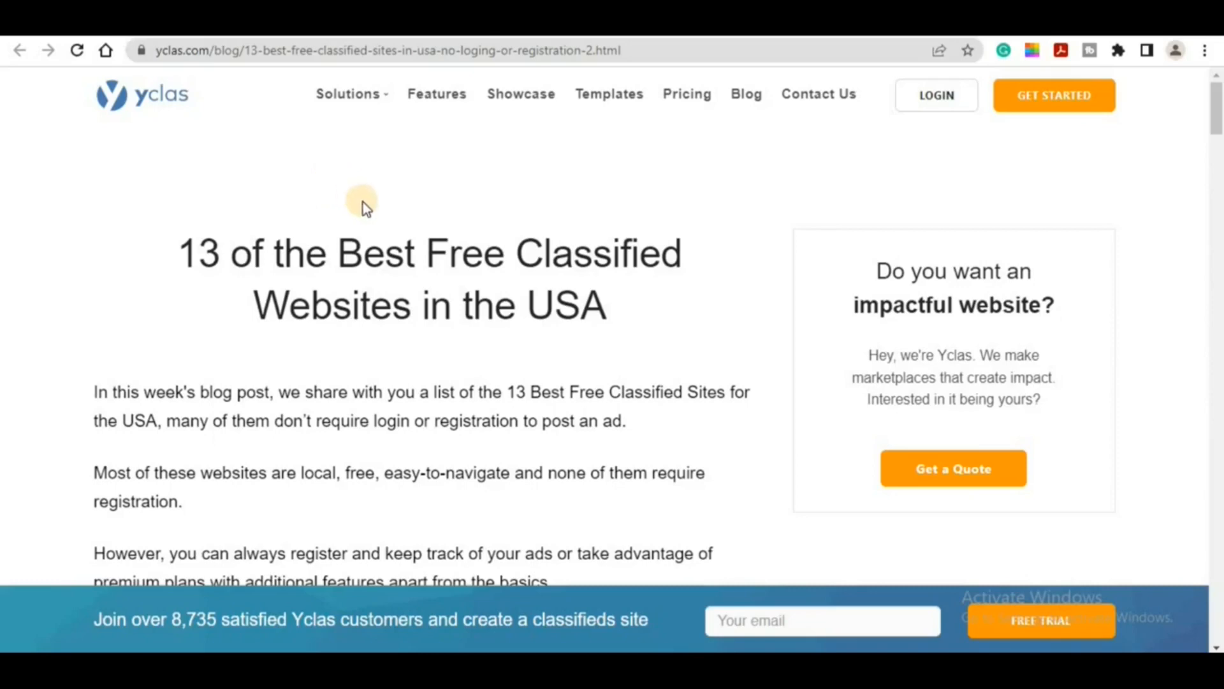
# Look through the Yclas blog list of 13 best free classified websites in the USA.
pyautogui.scroll(-5, 363, 202)
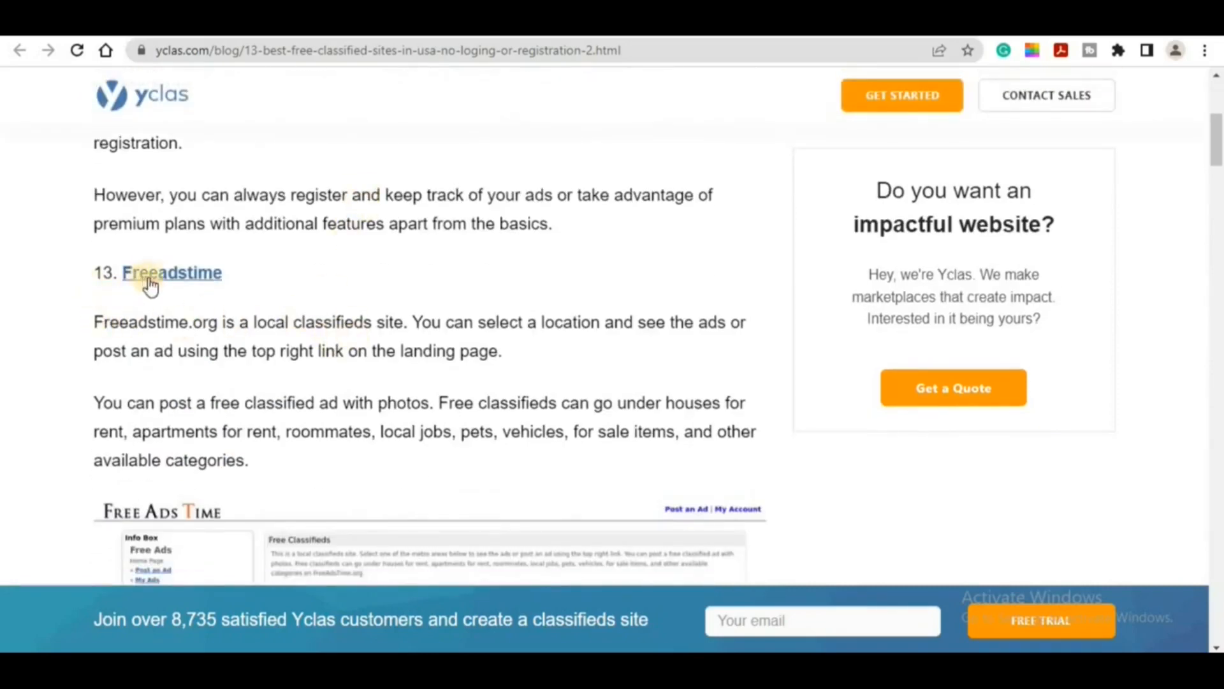
pyautogui.scroll(-5, 321, 306)
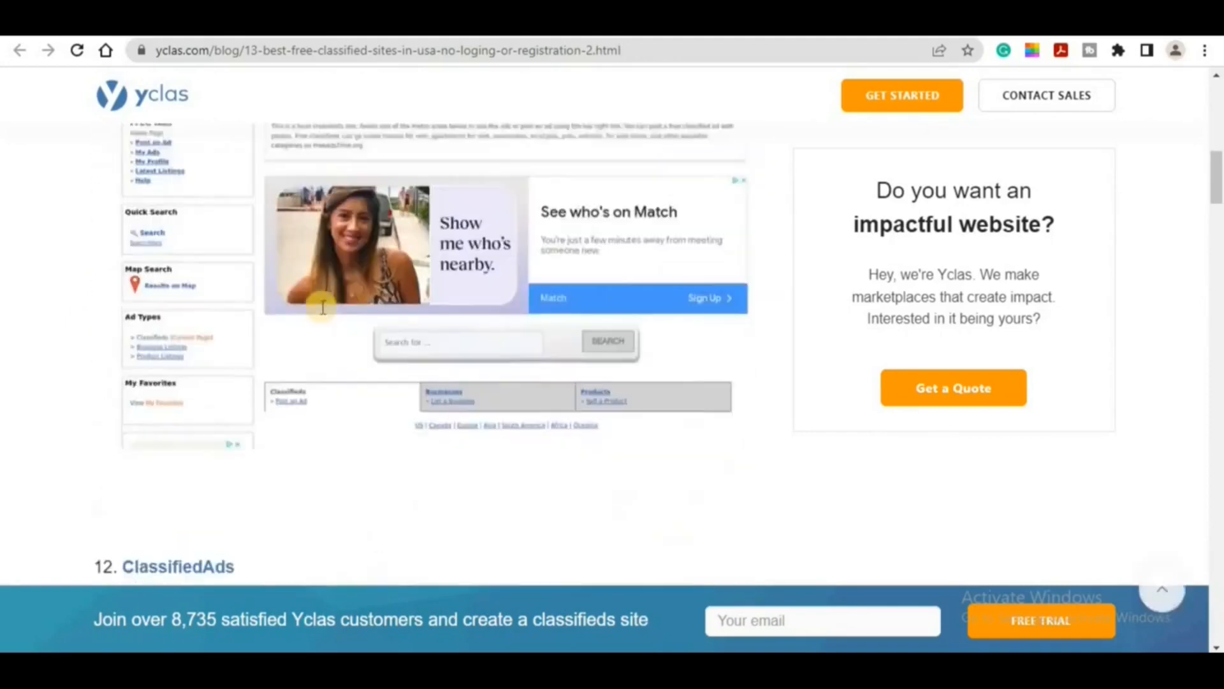
pyautogui.scroll(-3, 294, 547)
pyautogui.scroll(-10, 294, 546)
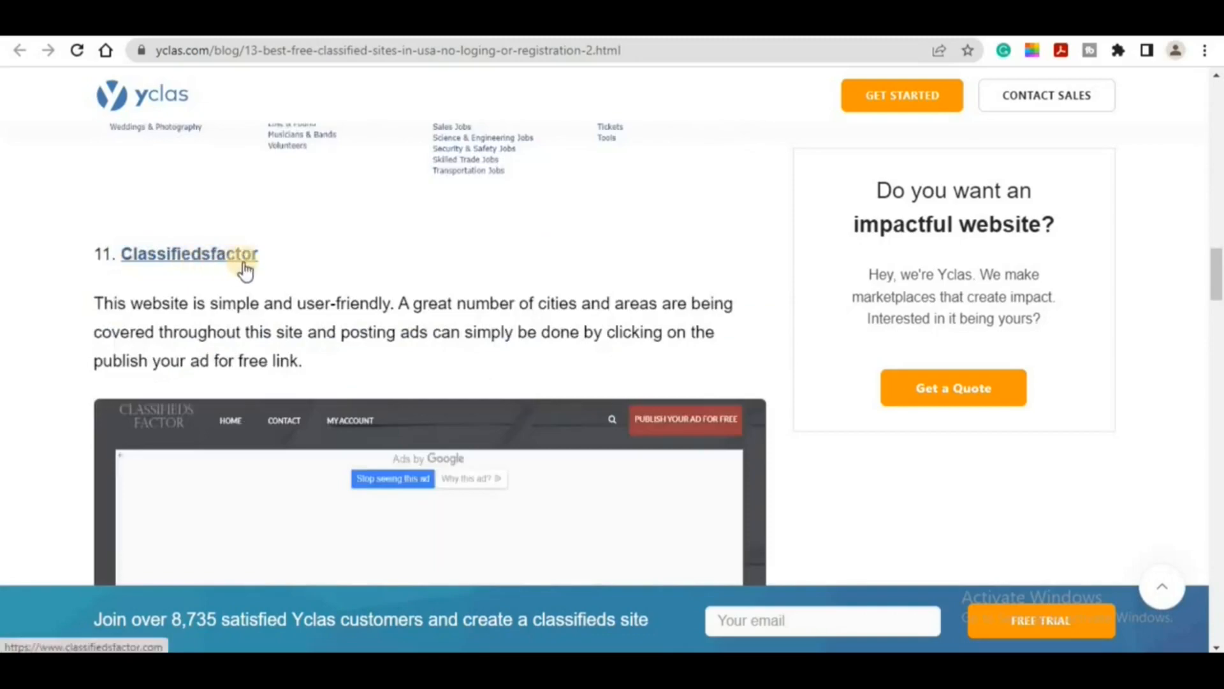
pyautogui.scroll(-12, 500, 290)
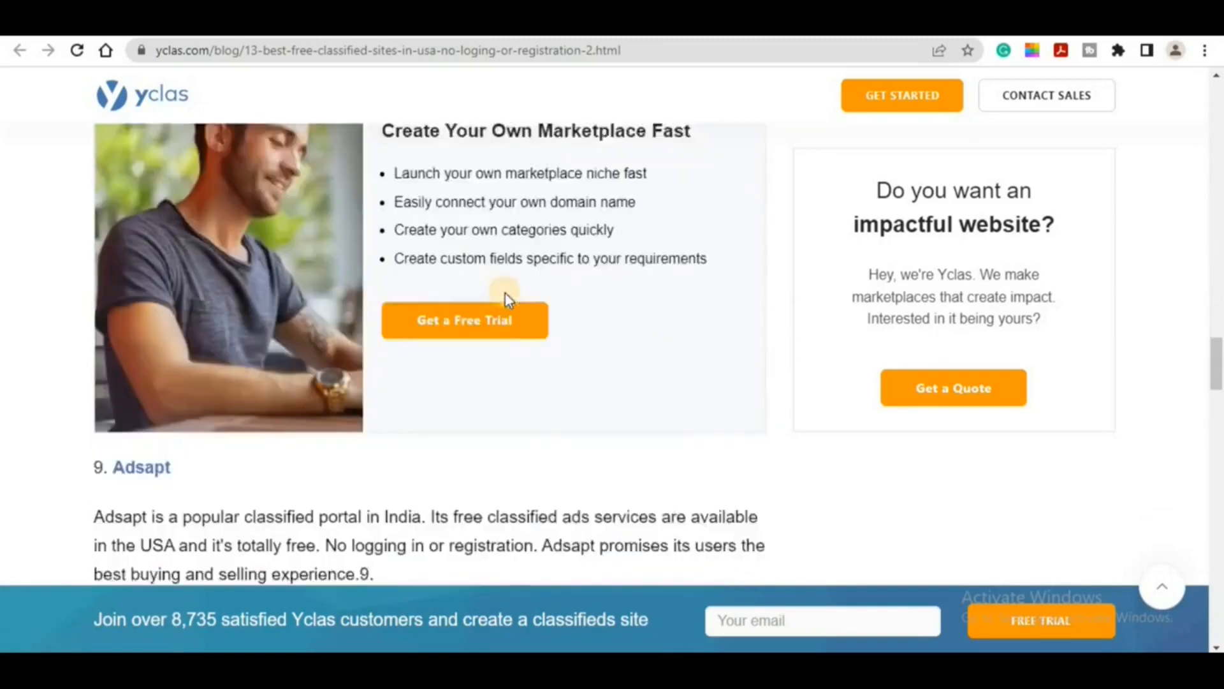
pyautogui.scroll(-1, 506, 298)
pyautogui.scroll(-6, 505, 299)
pyautogui.moveTo(1216, 415); pyautogui.dragTo(1219, 77)
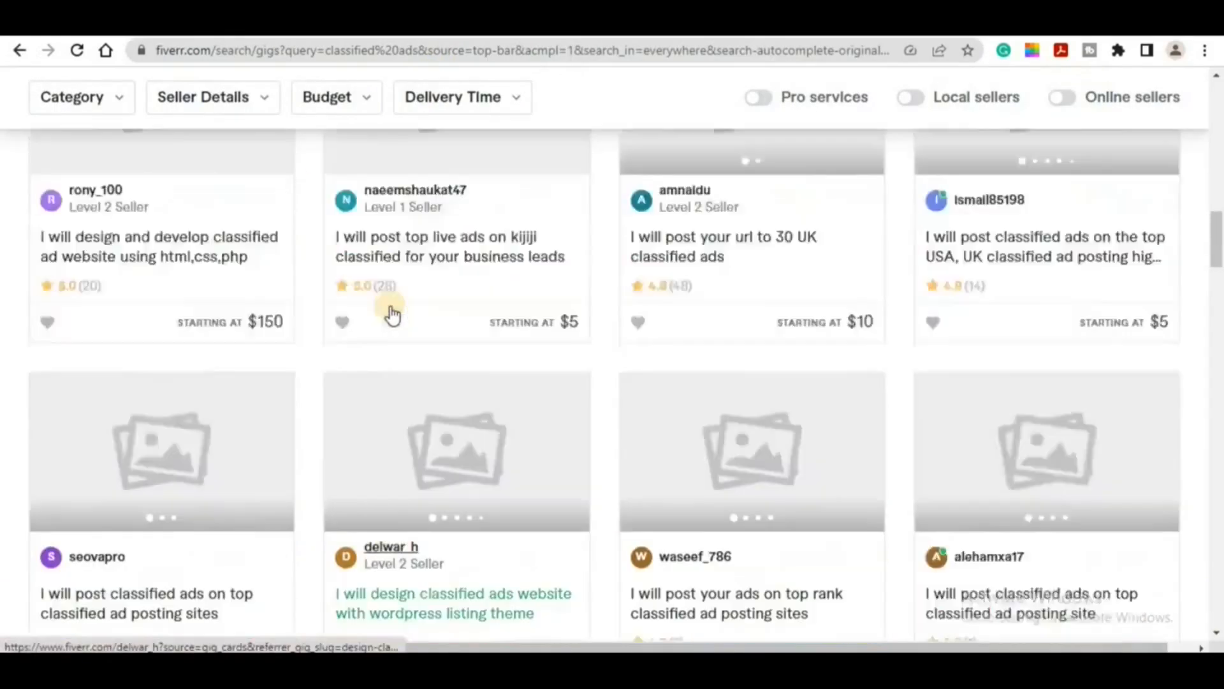
# Browse the Fiverr search results for "classified ads" and examine the gigs' ratings and starting prices.
pyautogui.scroll(15, 389, 309)
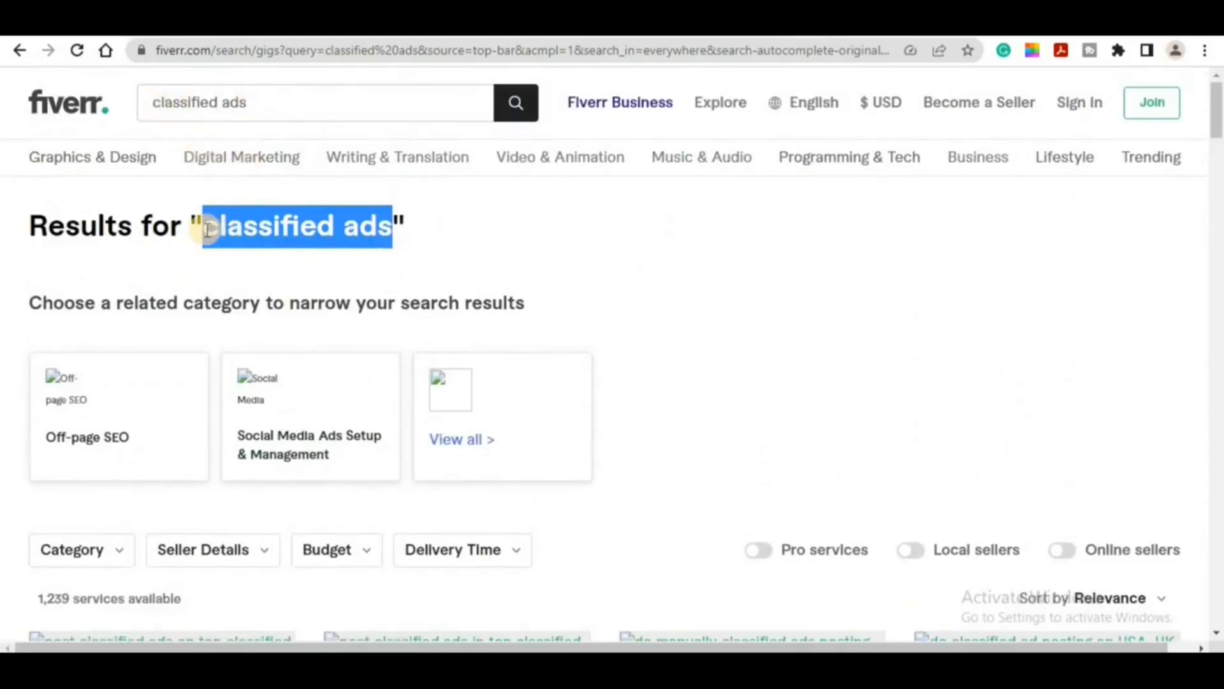
pyautogui.moveTo(208, 230); pyautogui.dragTo(338, 234)
pyautogui.scroll(-1, 633, 377)
pyautogui.scroll(-5, 633, 377)
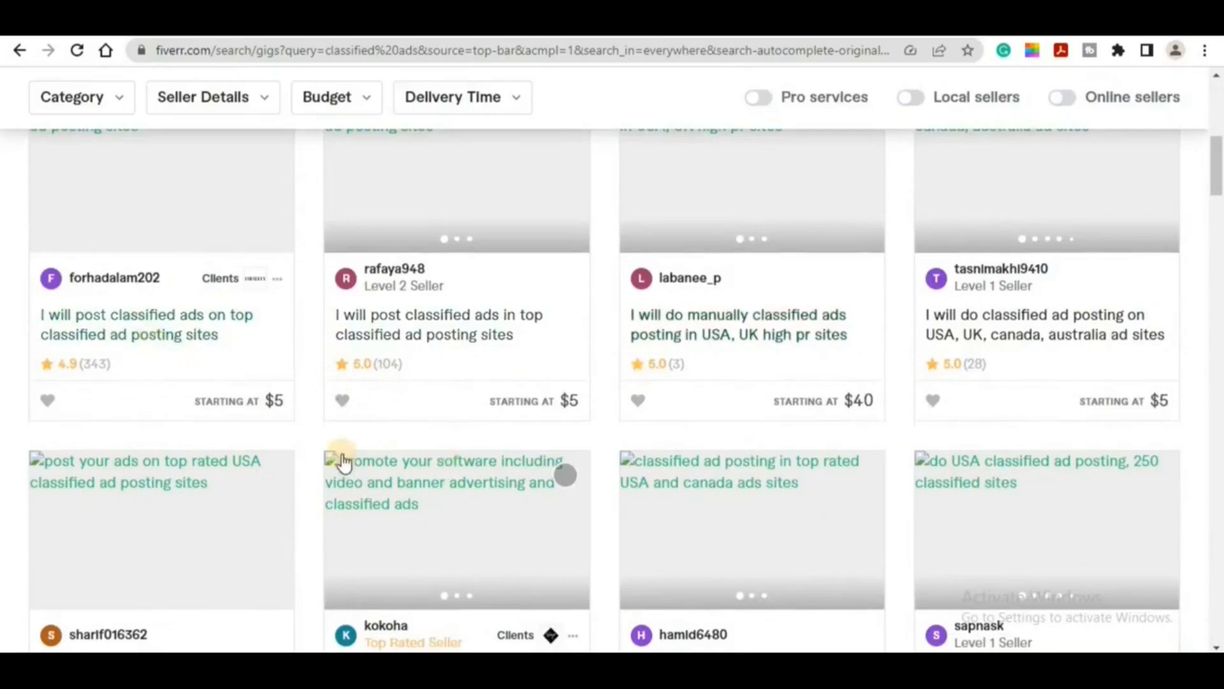
pyautogui.scroll(-10, 600, 554)
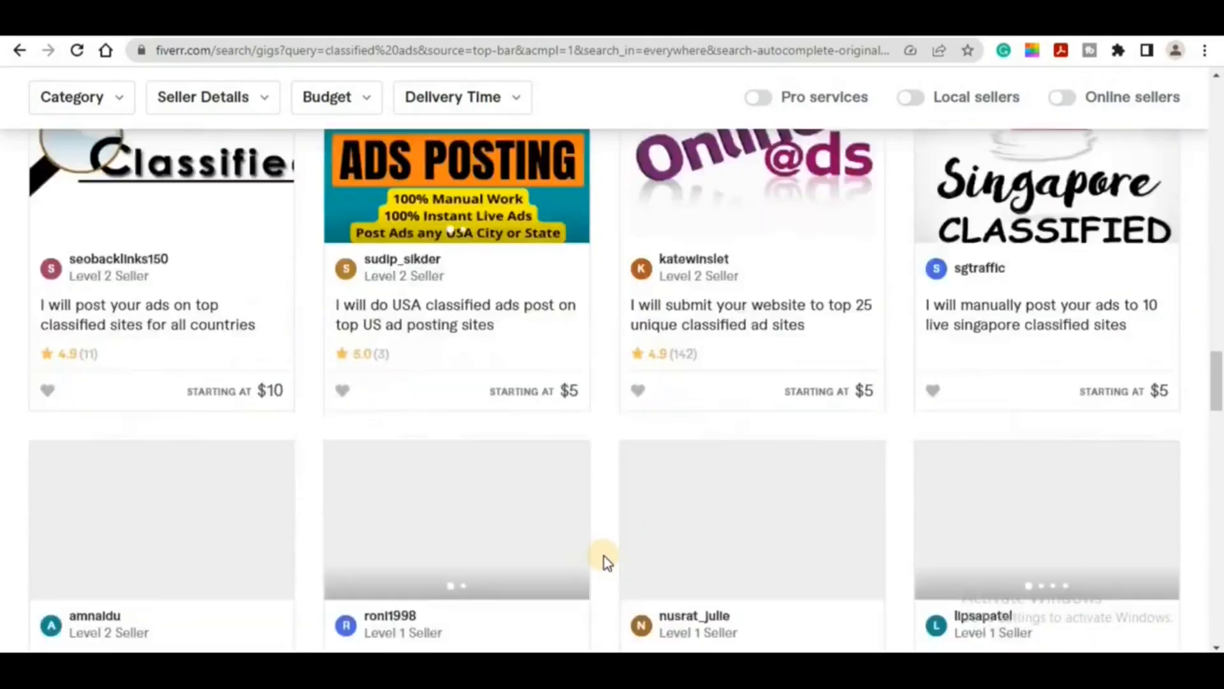
pyautogui.scroll(-12, 605, 558)
pyautogui.moveTo(1220, 535); pyautogui.dragTo(1214, 131)
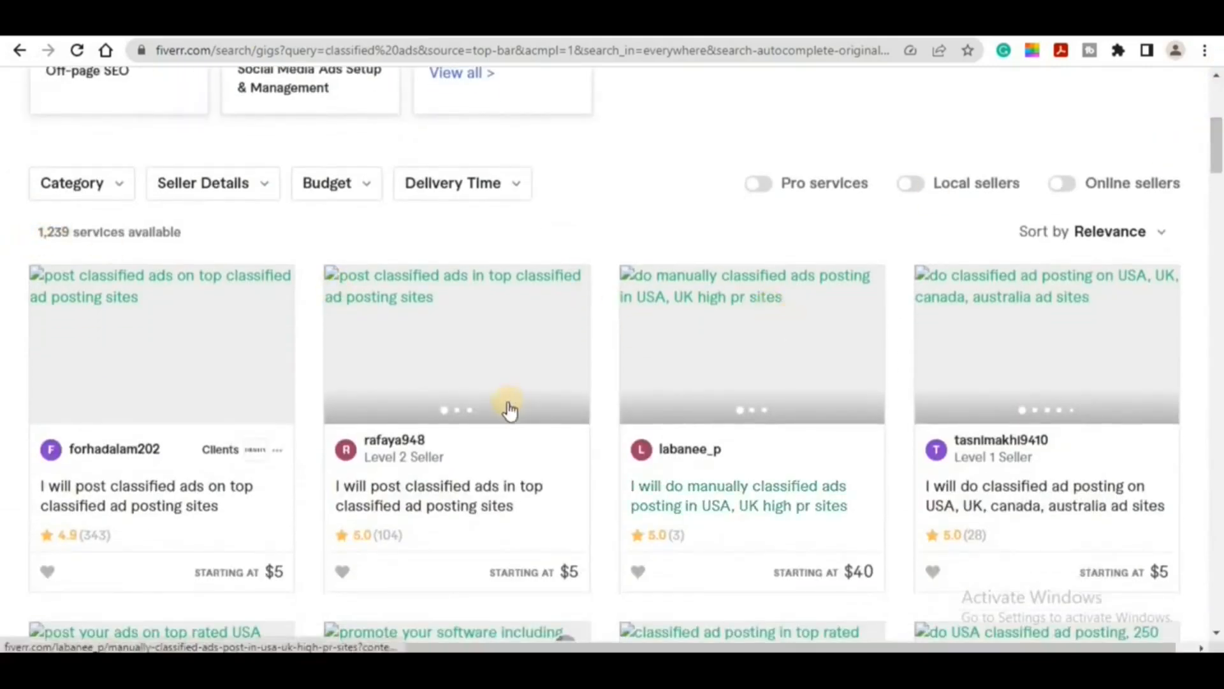
pyautogui.scroll(-1, 491, 408)
pyautogui.scroll(-1, 488, 413)
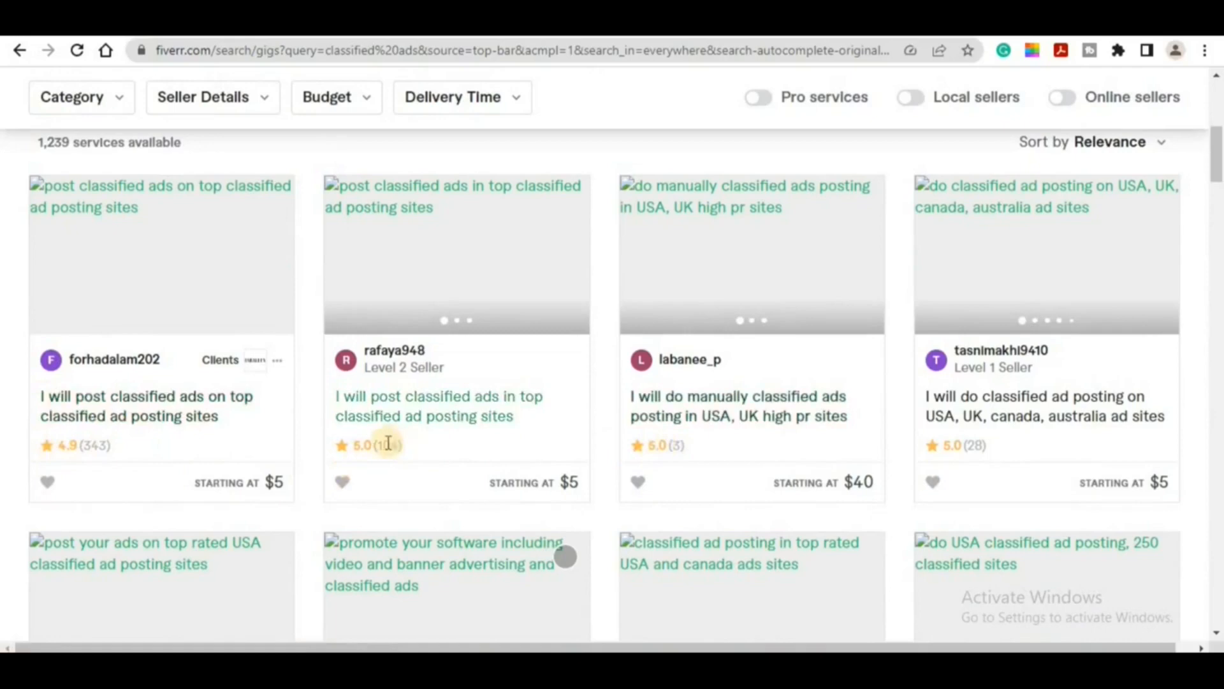
pyautogui.scroll(-3, 415, 440)
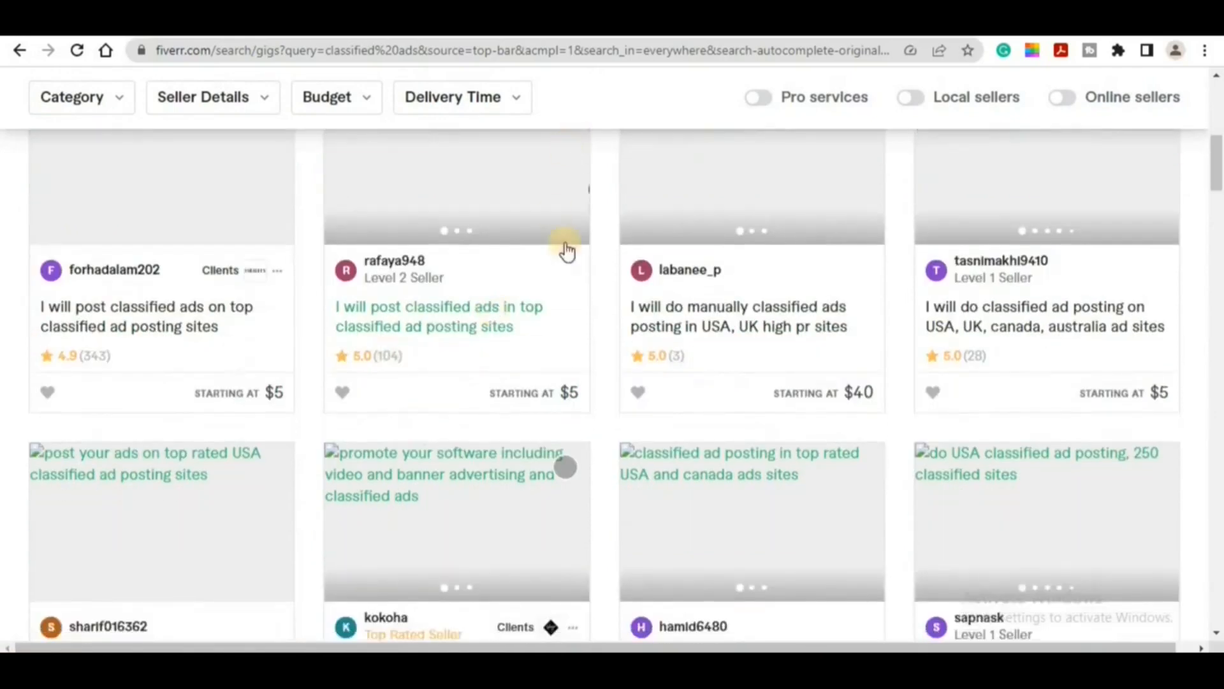
# Open the gig "I will post classified ads in top classified ad posting sites" and compare its Basic, Standard and Premium packages.
pyautogui.click(588, 189)
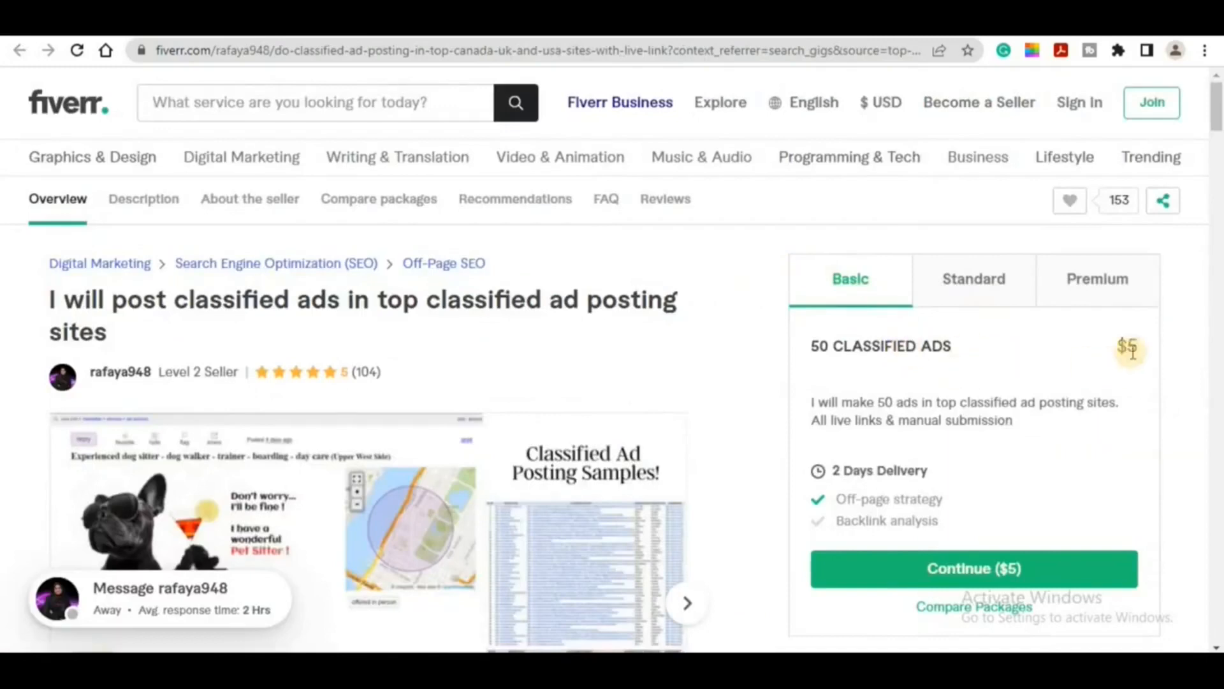
pyautogui.moveTo(1115, 347); pyautogui.dragTo(1142, 348)
pyautogui.click(982, 295)
pyautogui.click(1107, 292)
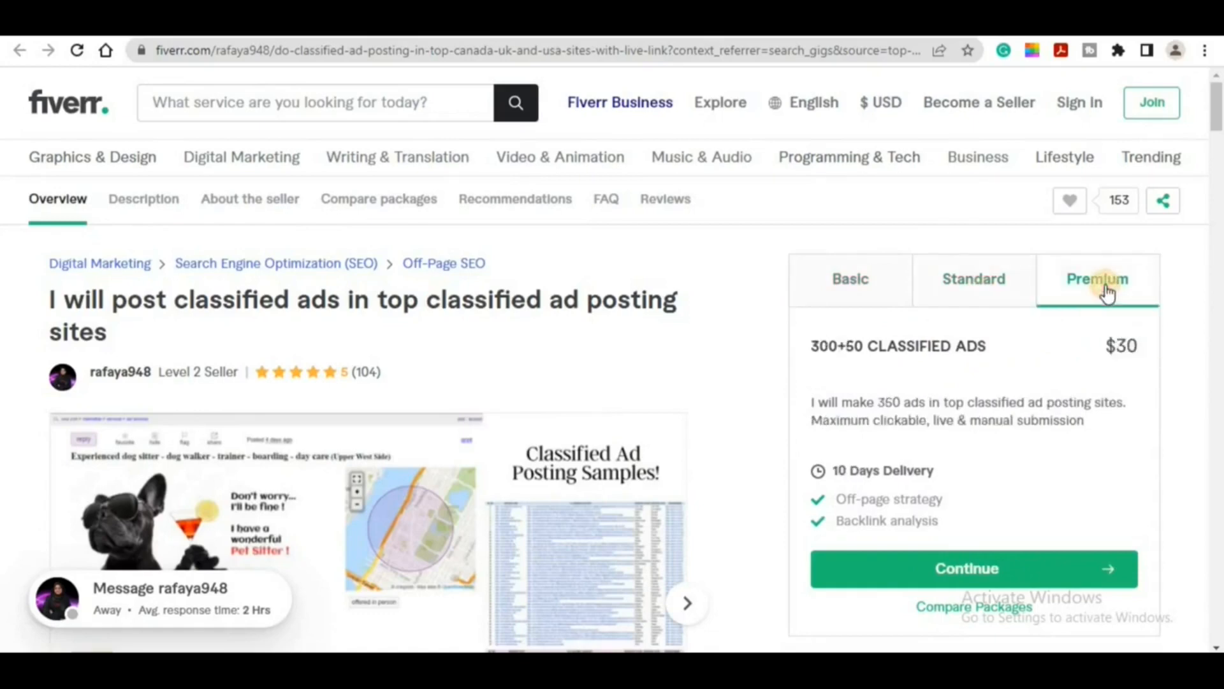
pyautogui.moveTo(1108, 346); pyautogui.dragTo(1142, 347)
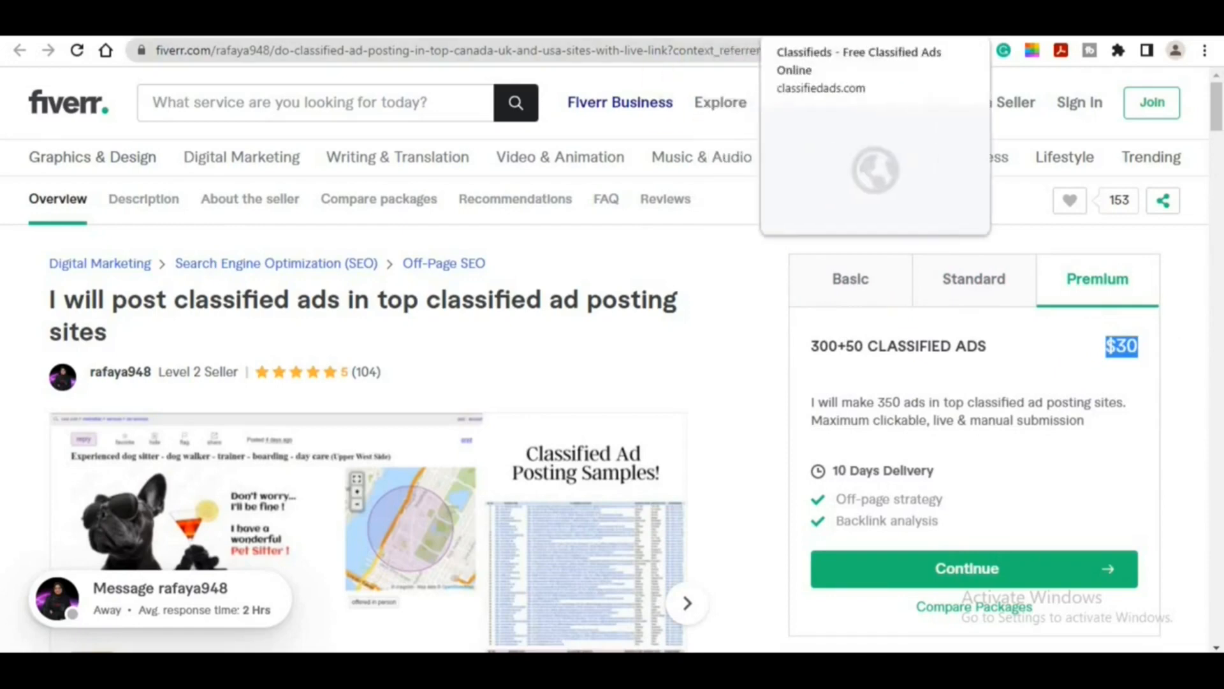
# Switch to the ClassifiedAds.com site, copy its web address and look over its ad categories.
pyautogui.click(787, 24)
pyautogui.hotkey('ctrl', 'c')
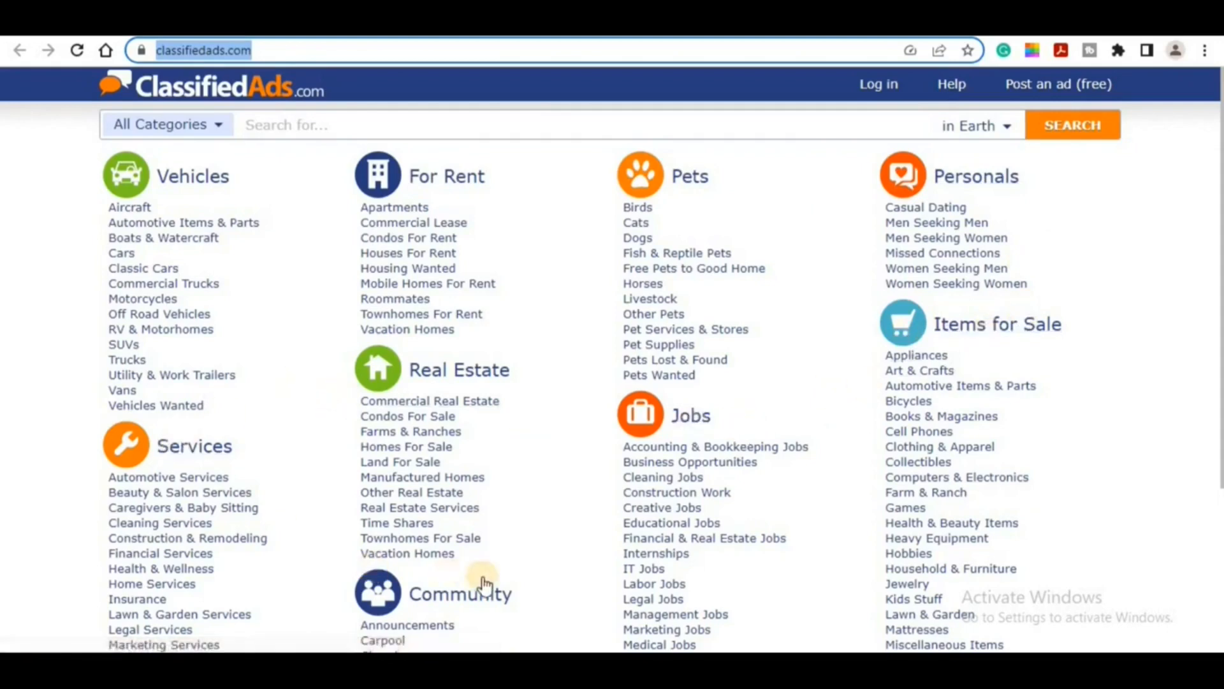
pyautogui.scroll(-3, 486, 582)
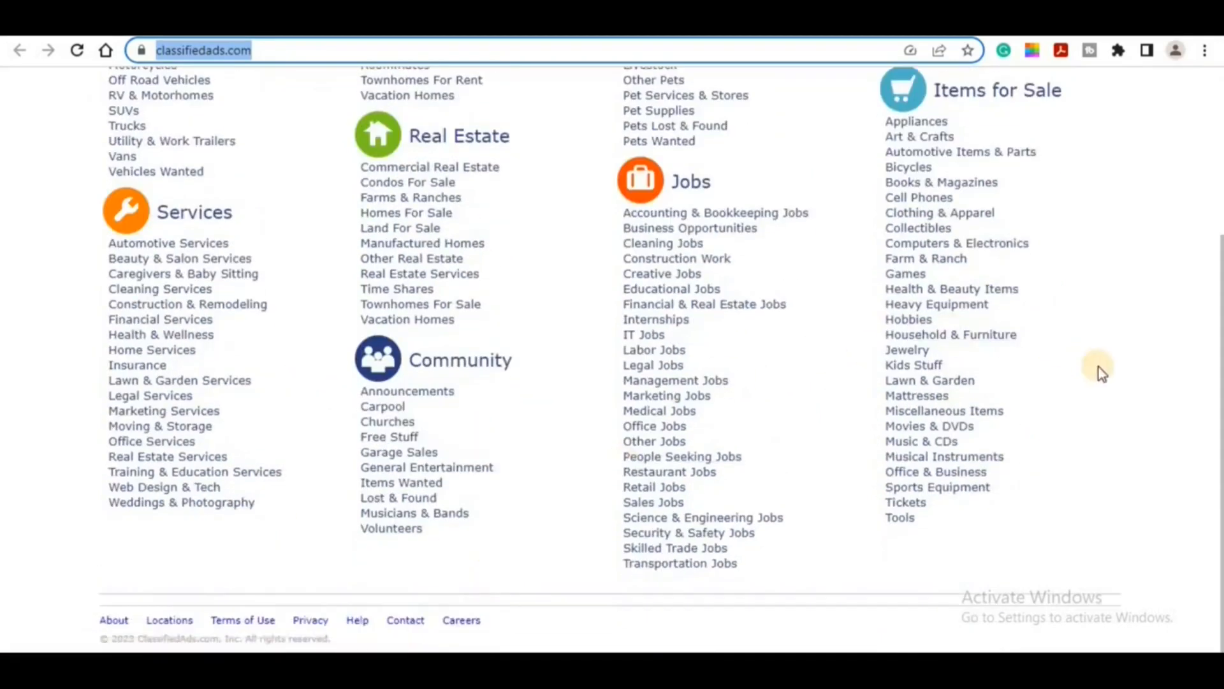
pyautogui.scroll(3, 1125, 380)
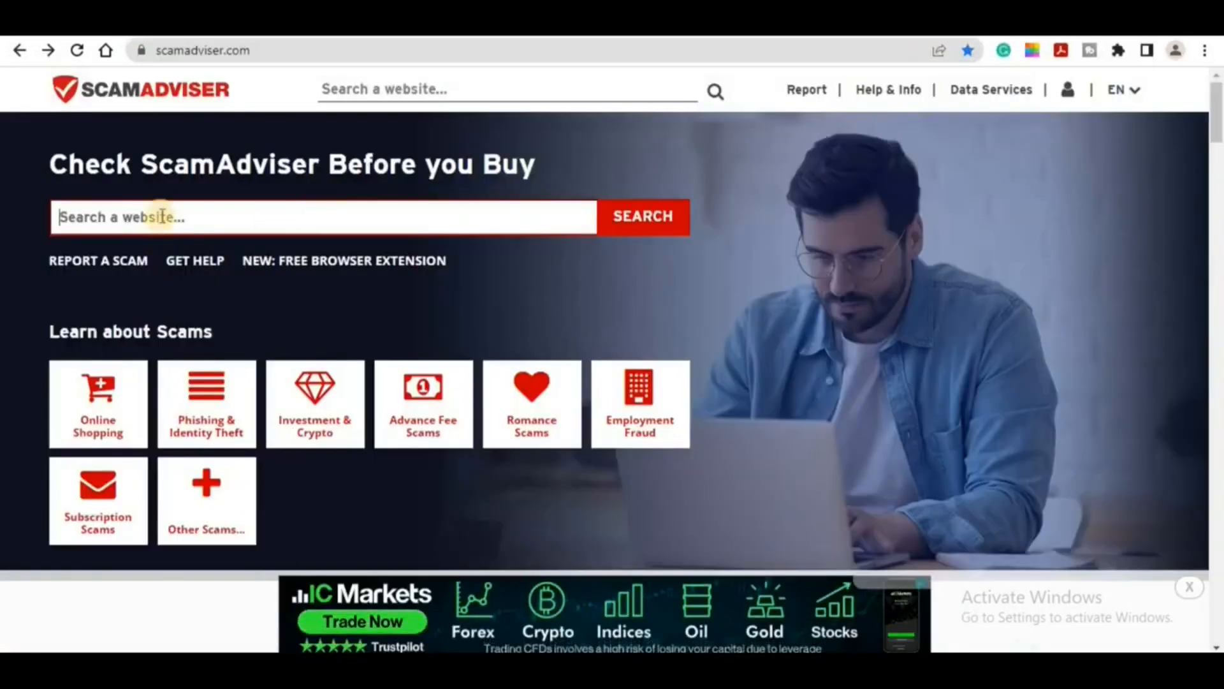
pyautogui.rightClick(162, 217)
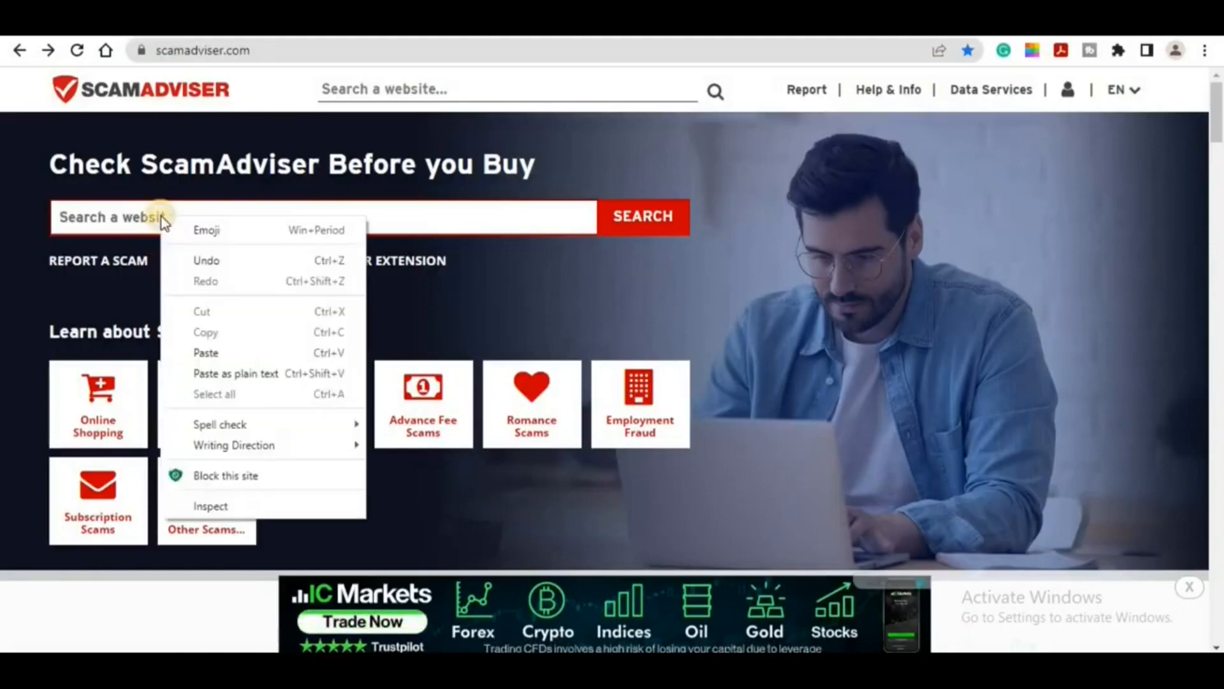
pyautogui.click(216, 349)
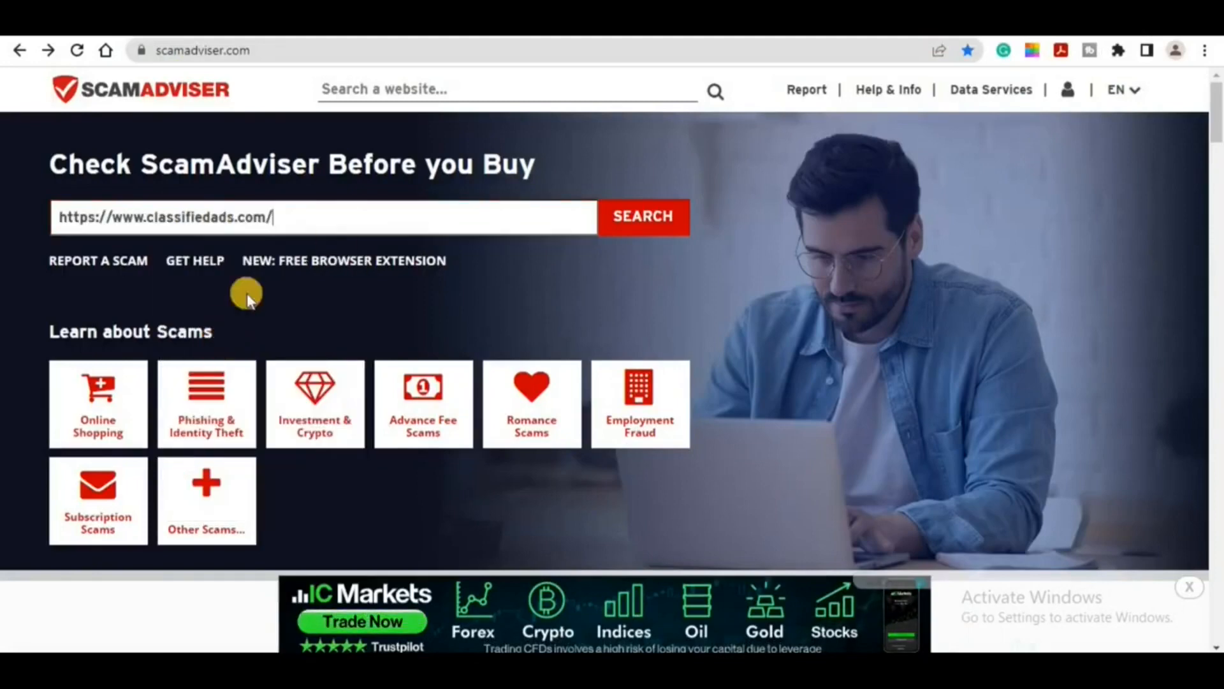
pyautogui.click(650, 222)
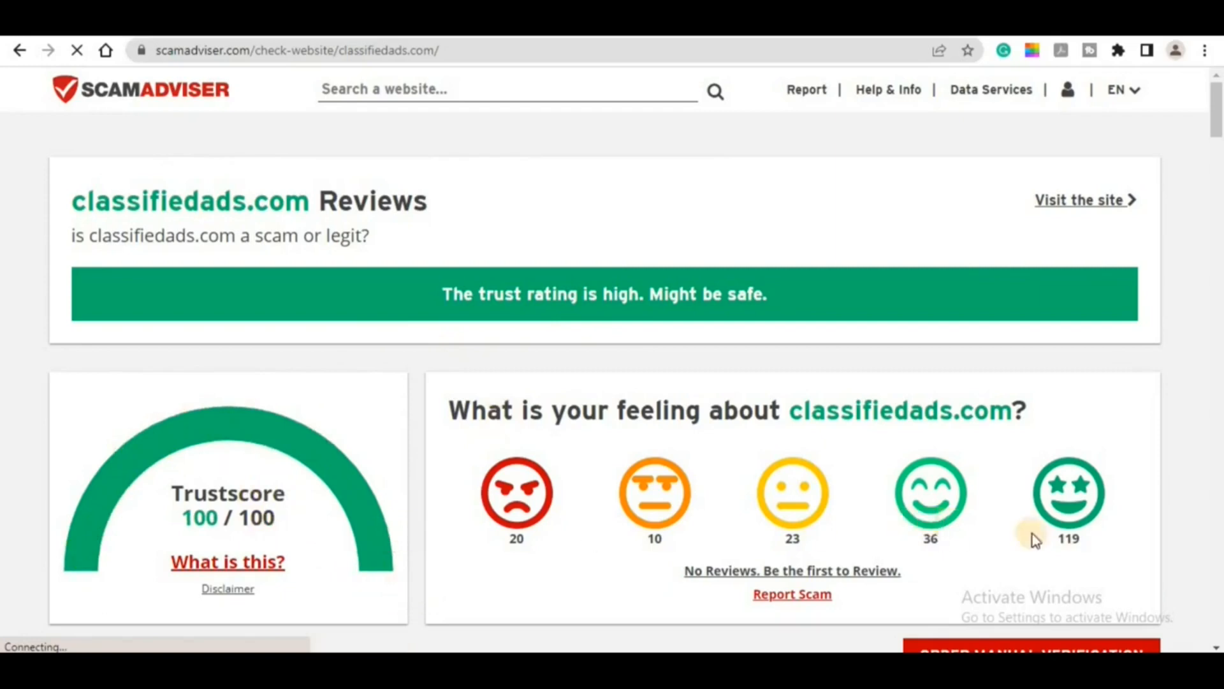
pyautogui.scroll(-3, 1010, 563)
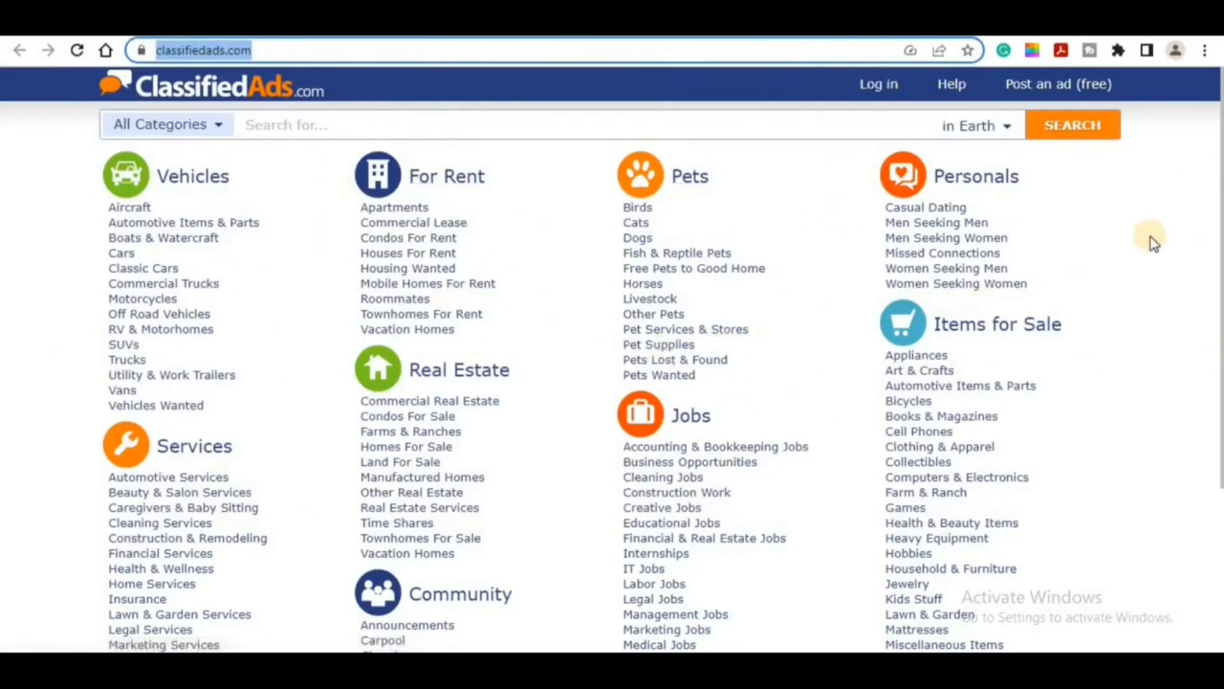
# Start a free ad on ClassifiedAds.com with category Jobs and subcategory Accounting & Bookkeeping Jobs.
pyautogui.click(1044, 97)
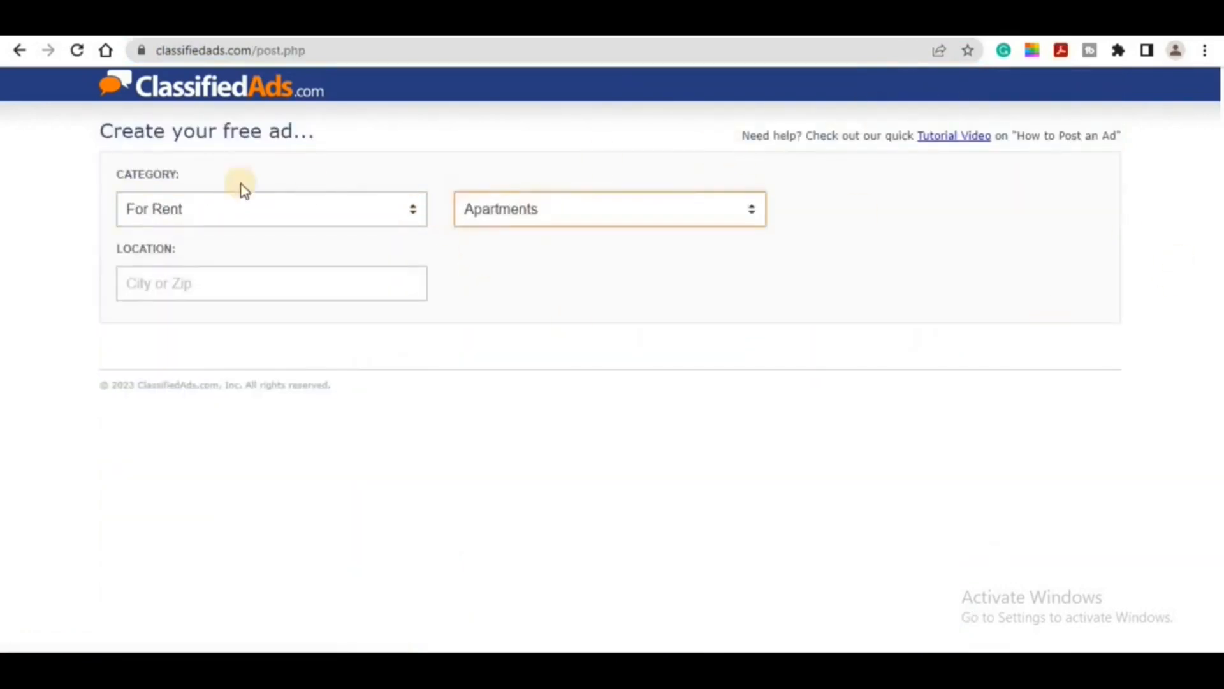
pyautogui.click(415, 211)
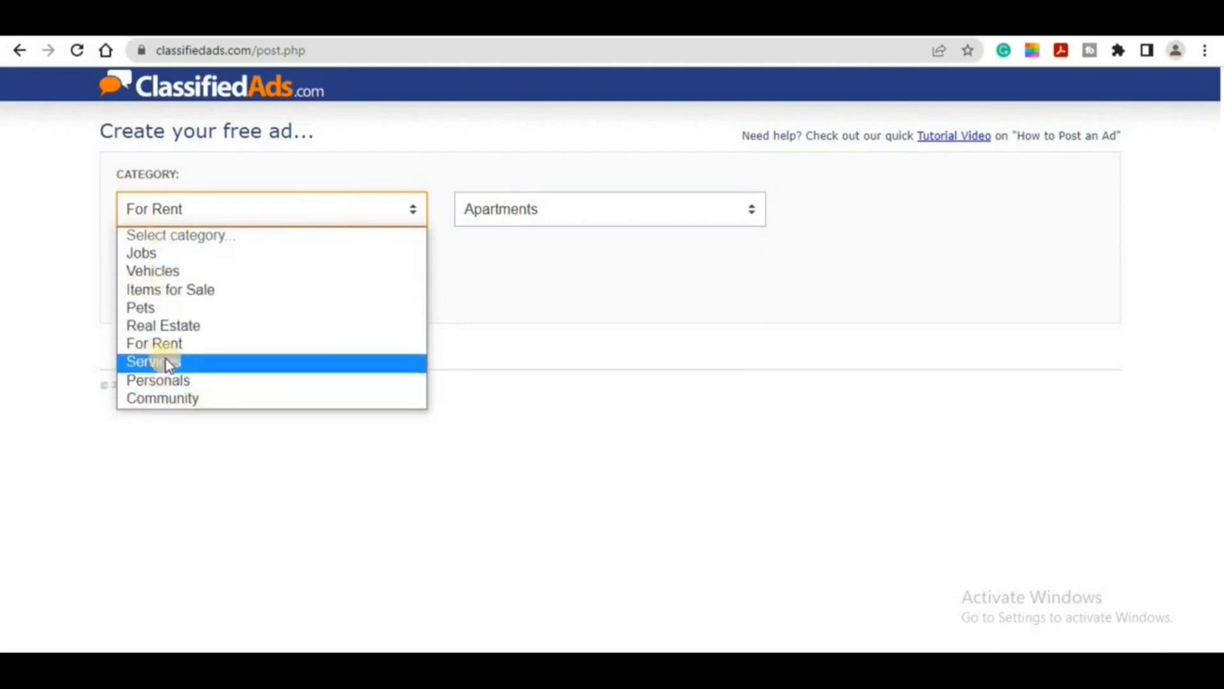
pyautogui.click(166, 255)
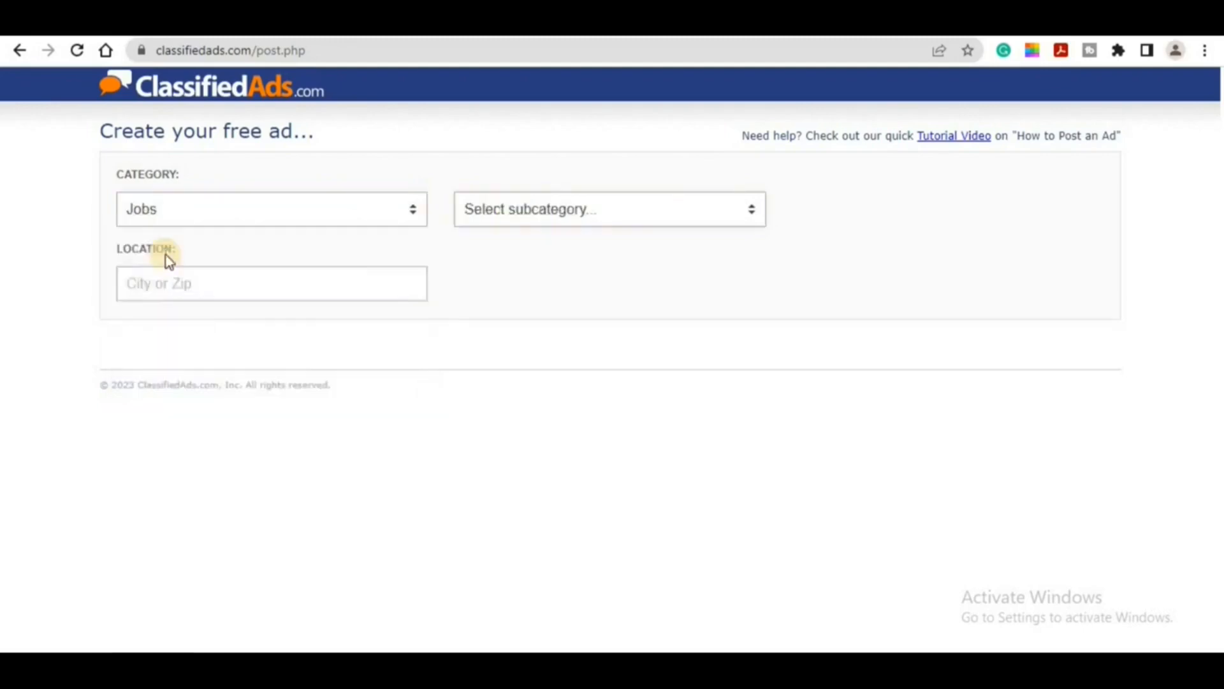
pyautogui.click(755, 211)
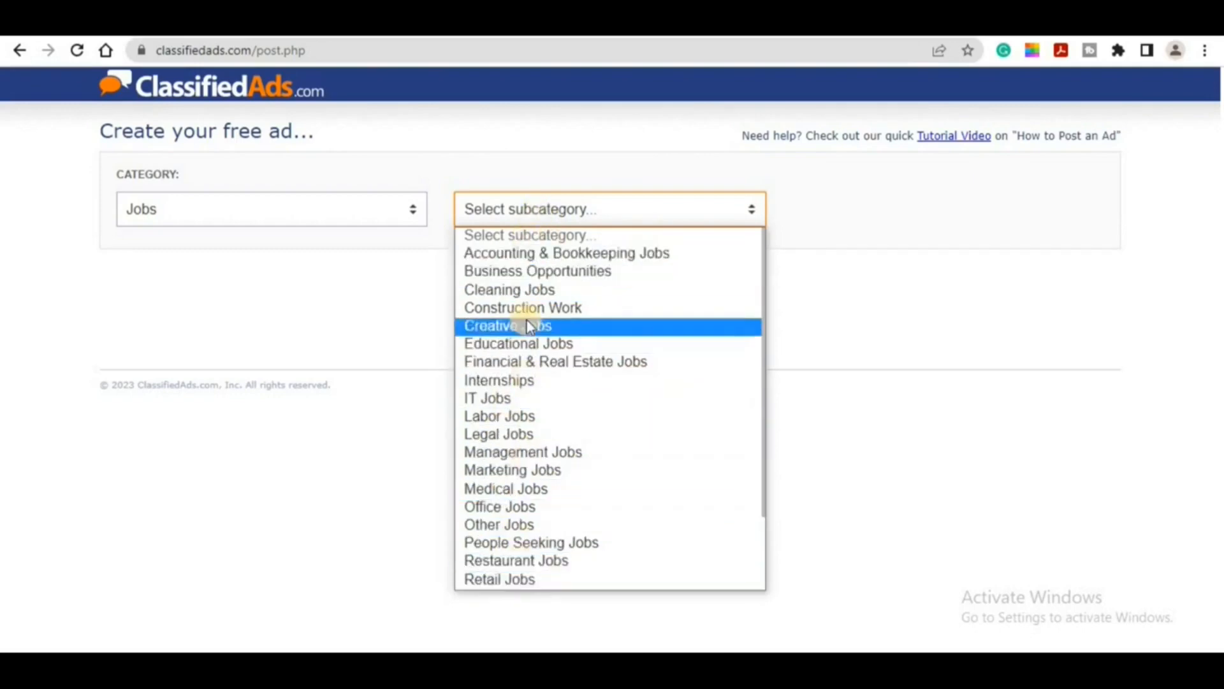
pyautogui.click(526, 255)
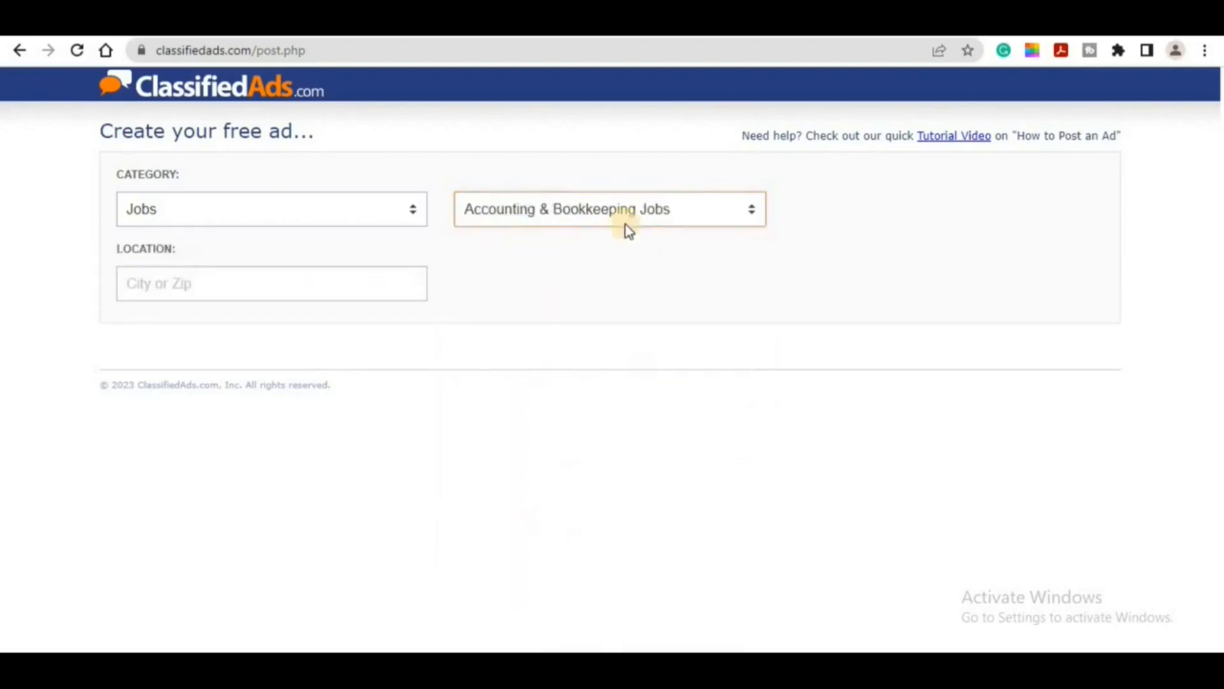
# Search the ad's location for "los a" and set it to Los Angeles: Central, CA.
pyautogui.click(167, 282)
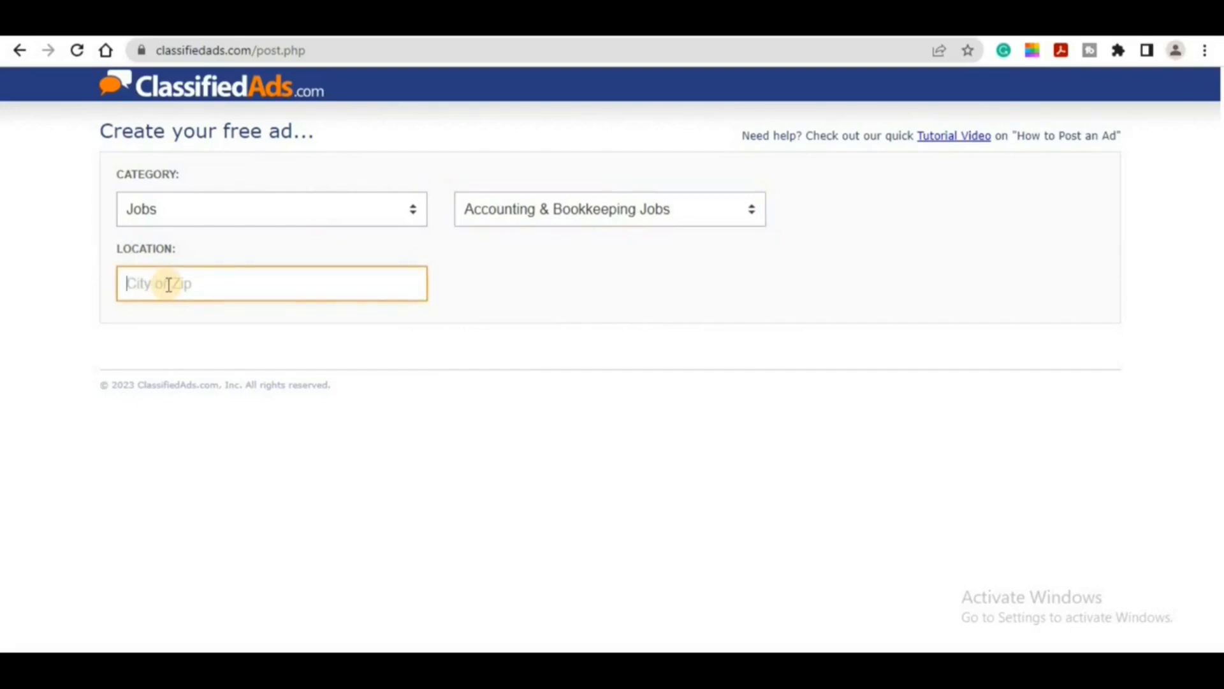
pyautogui.write('lo')
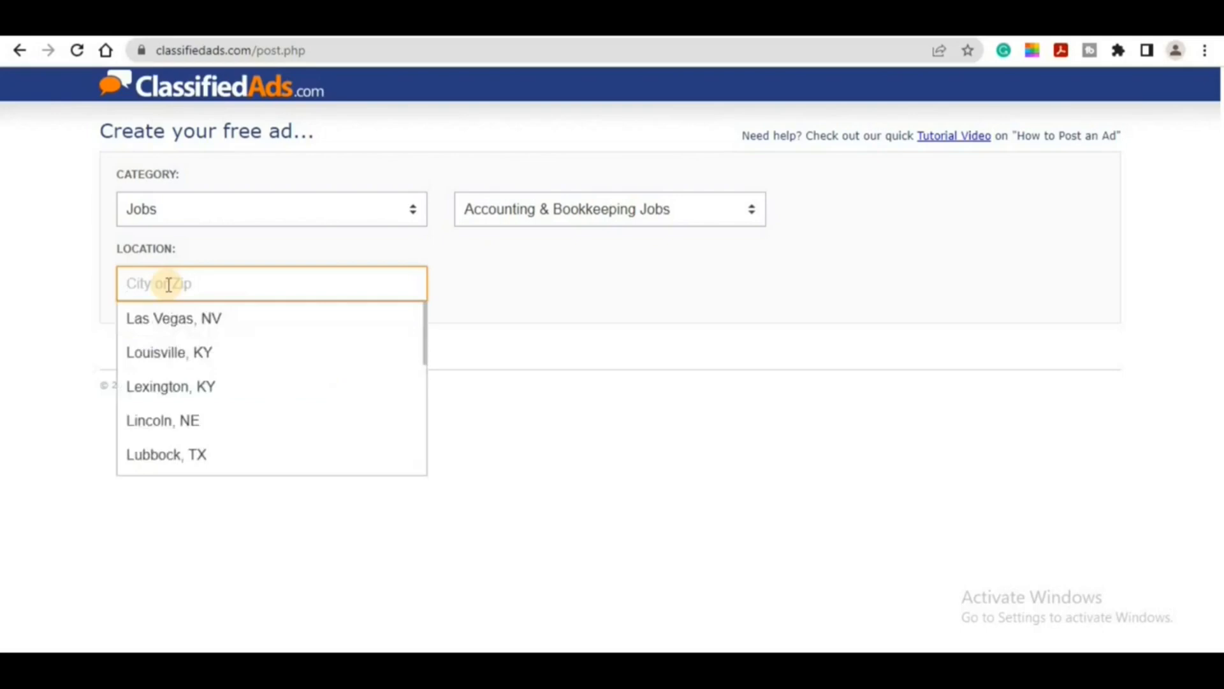
pyautogui.write('s a')
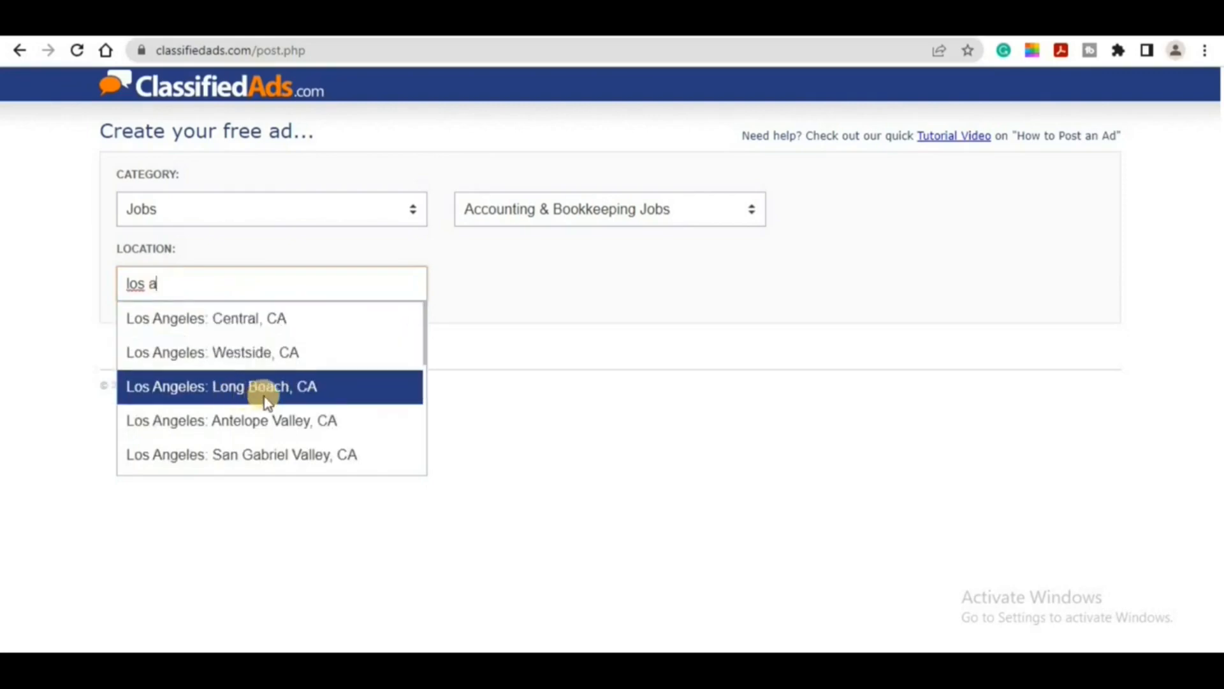
pyautogui.scroll(-3, 267, 400)
pyautogui.scroll(-2, 235, 402)
pyautogui.scroll(5, 238, 408)
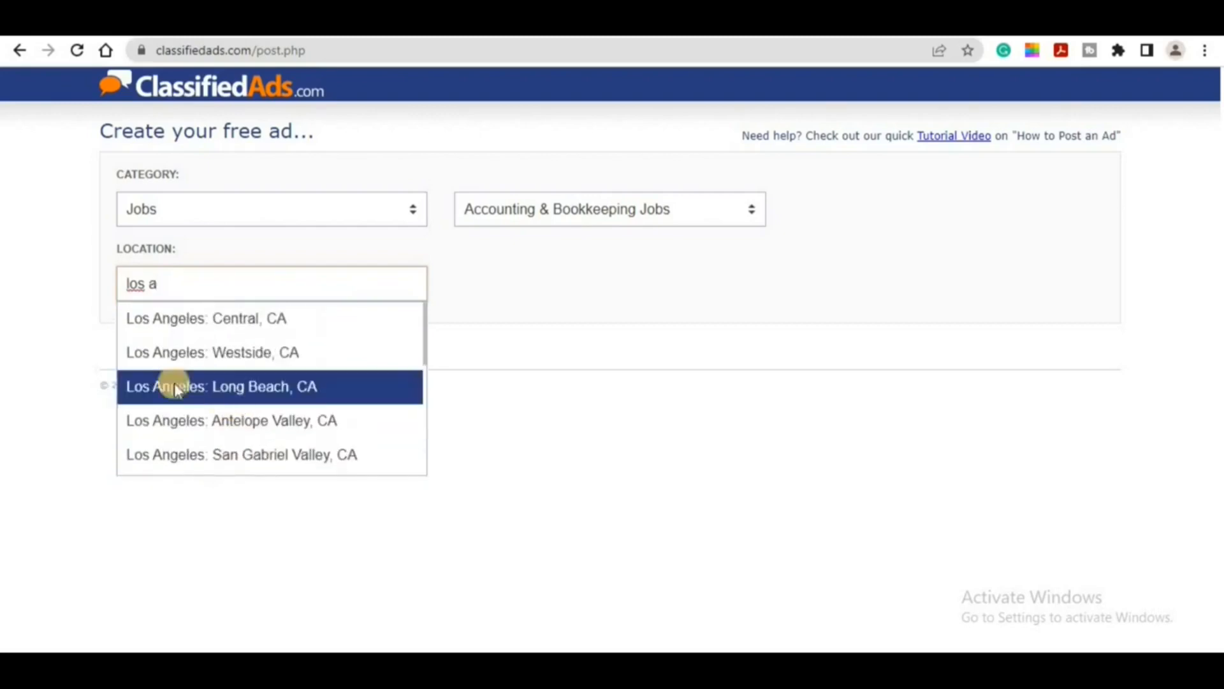
pyautogui.click(254, 324)
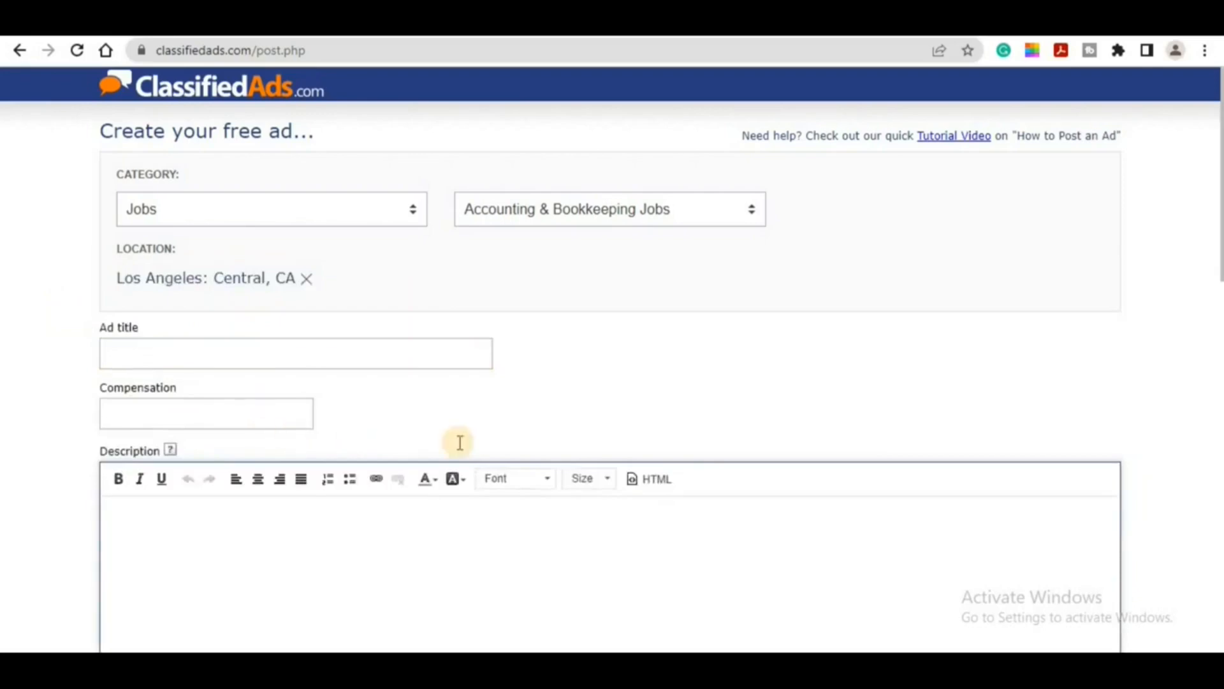
# Switch to the job description in Notepad and copy its heading "Accounts Support Executive" for the ad title.
pyautogui.scroll(-7, 468, 443)
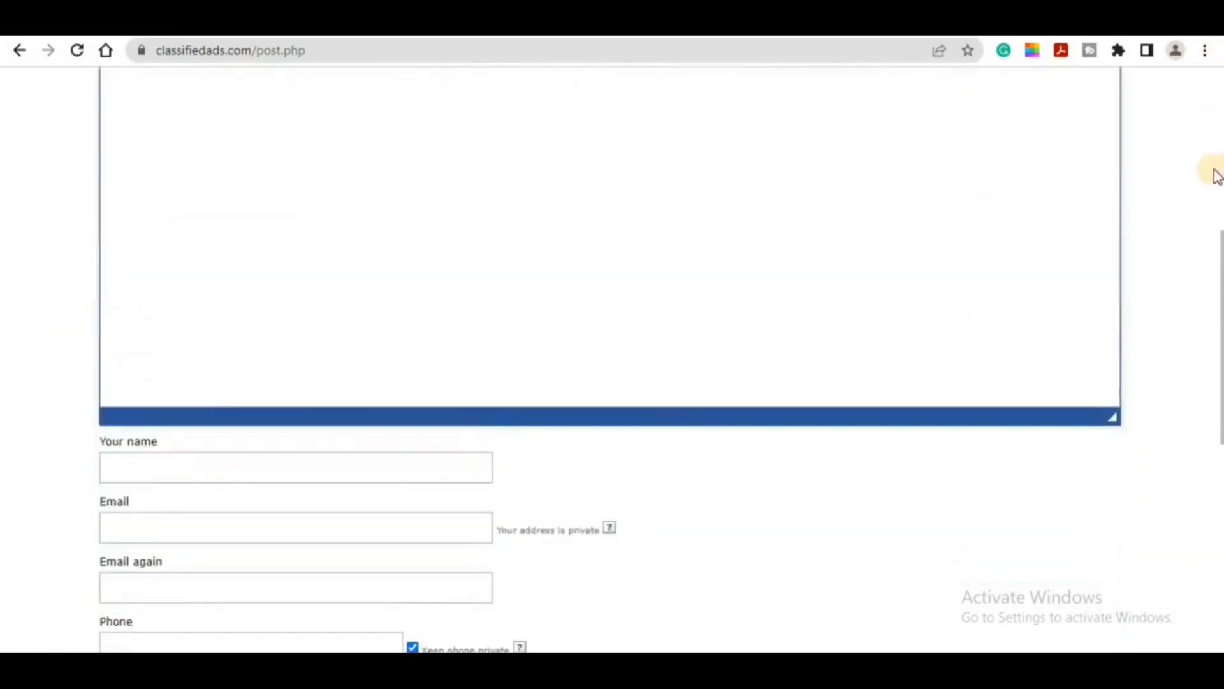
pyautogui.moveTo(1218, 249); pyautogui.dragTo(1216, 86)
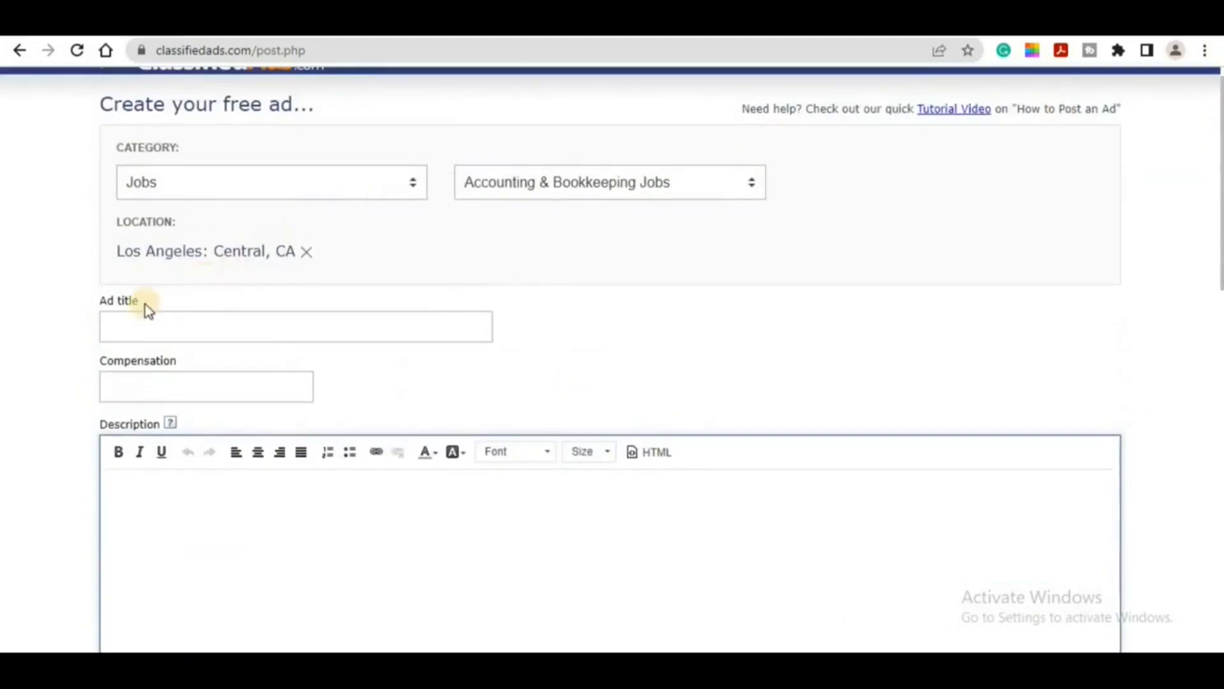
pyautogui.click(122, 326)
pyautogui.click(795, 577)
pyautogui.moveTo(855, 663)
pyautogui.click(788, 603)
pyautogui.click(9, 48)
pyautogui.tripleClick(167, 48)
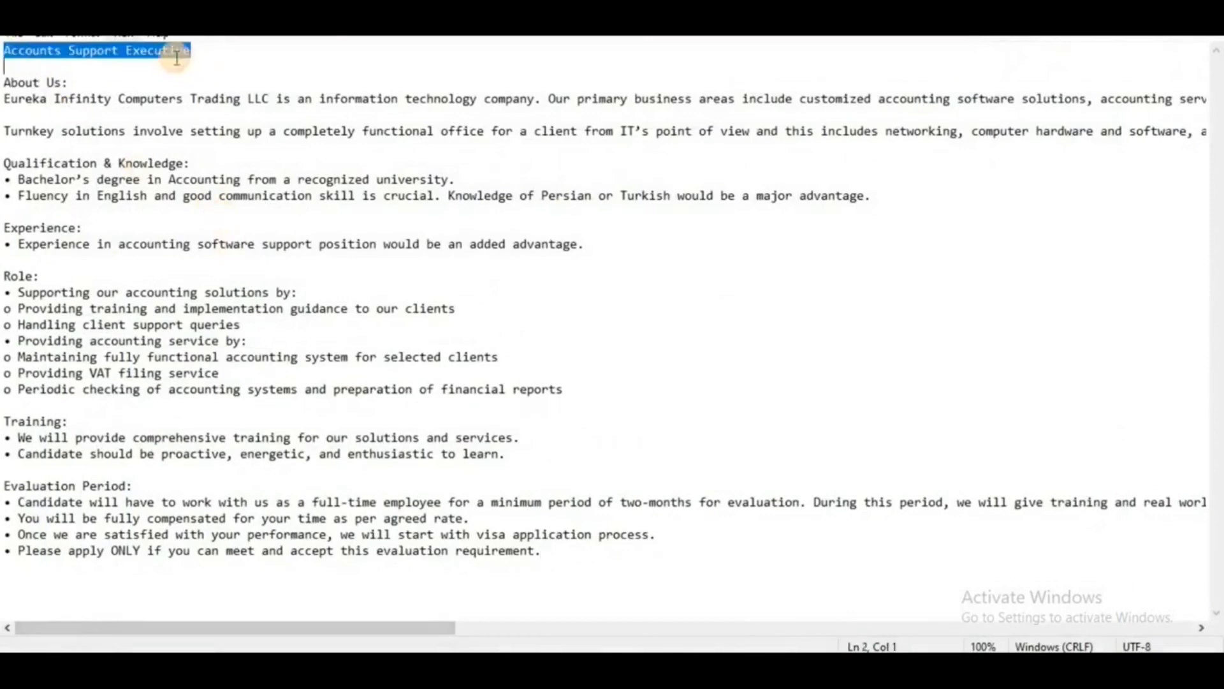
pyautogui.rightClick(145, 48)
pyautogui.click(180, 101)
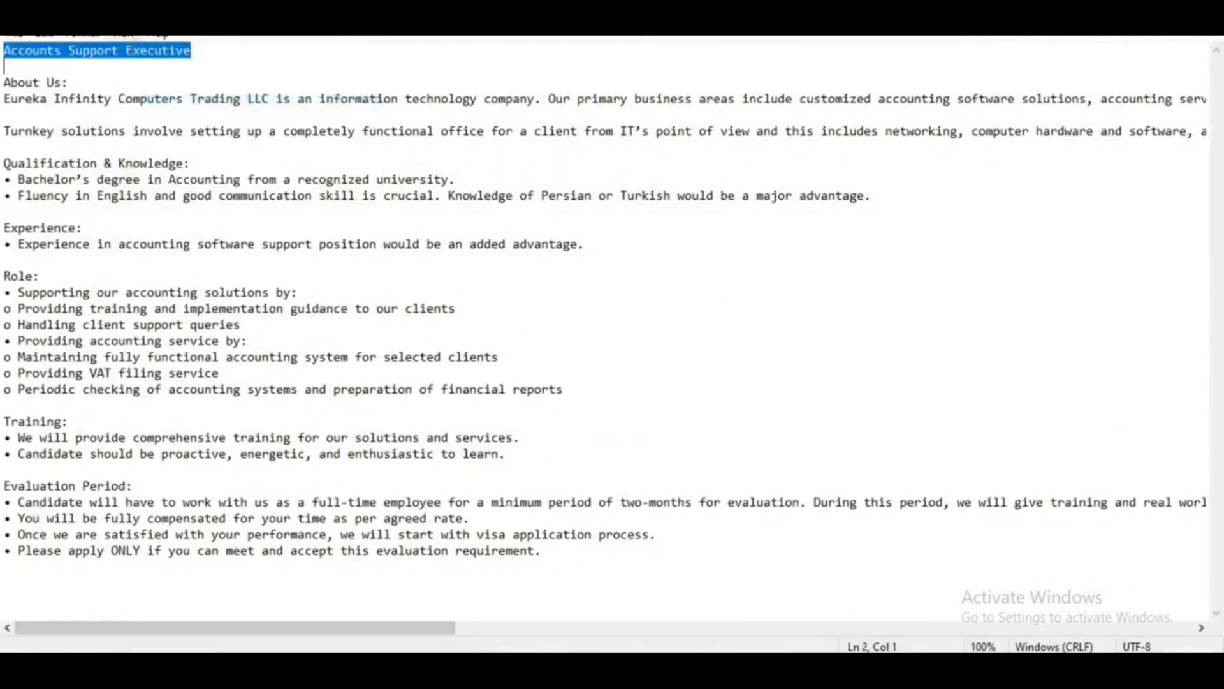
# Switch back to the ad form, paste "Accounts Support Executive" as the ad title and set the compensation to 500.
pyautogui.hotkey('alt', 'Tab')
pyautogui.click(161, 319)
pyautogui.rightClick(162, 324)
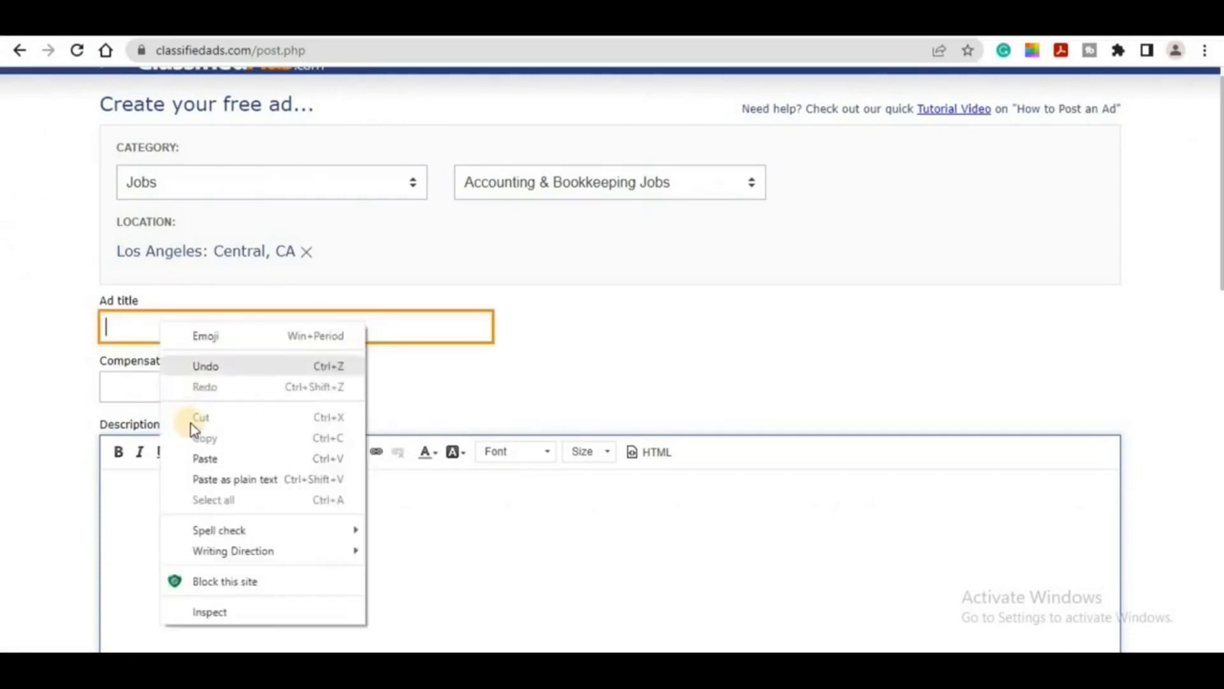
pyautogui.click(211, 459)
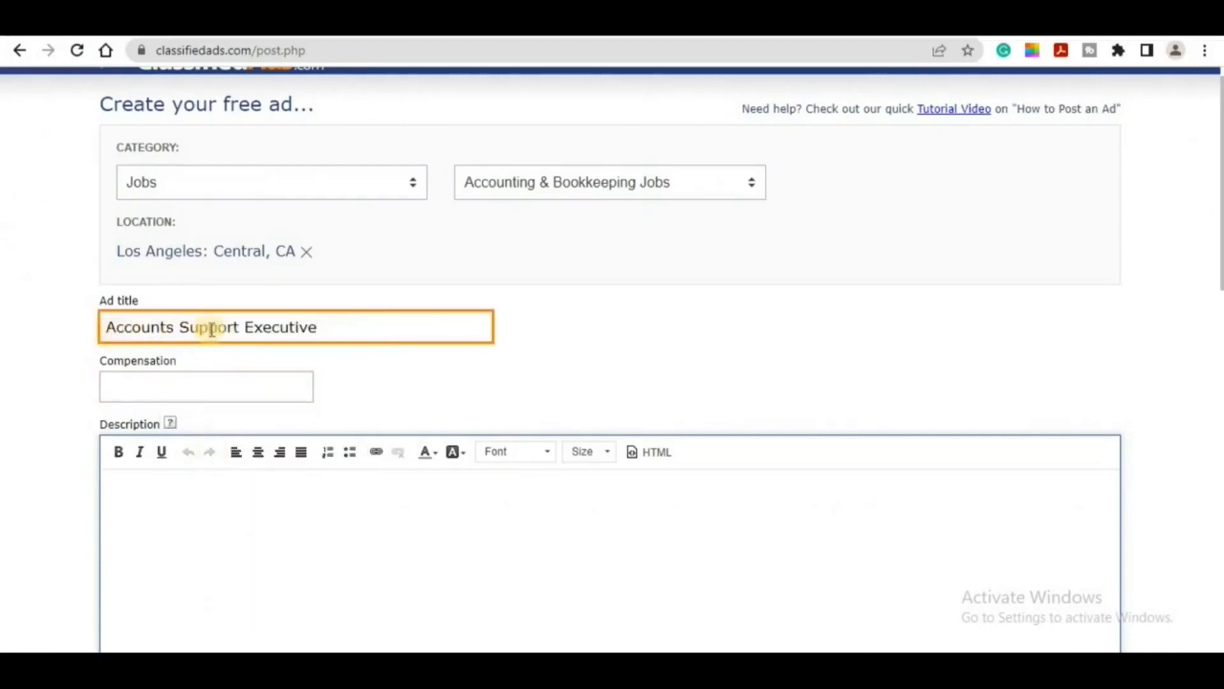
pyautogui.click(130, 381)
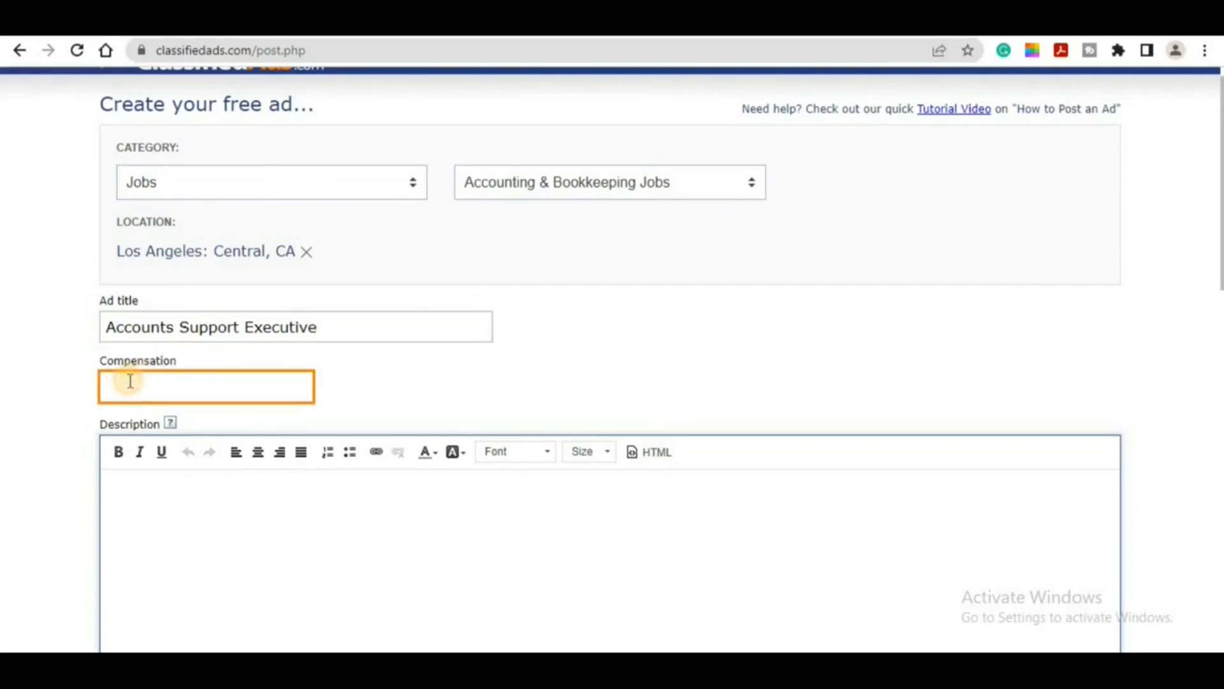
pyautogui.write('500')
# Copy the job text in Notepad, from the company introduction below "About Us:" through the last Evaluation Period line, for the ad's description.
pyautogui.scroll(-4, 166, 472)
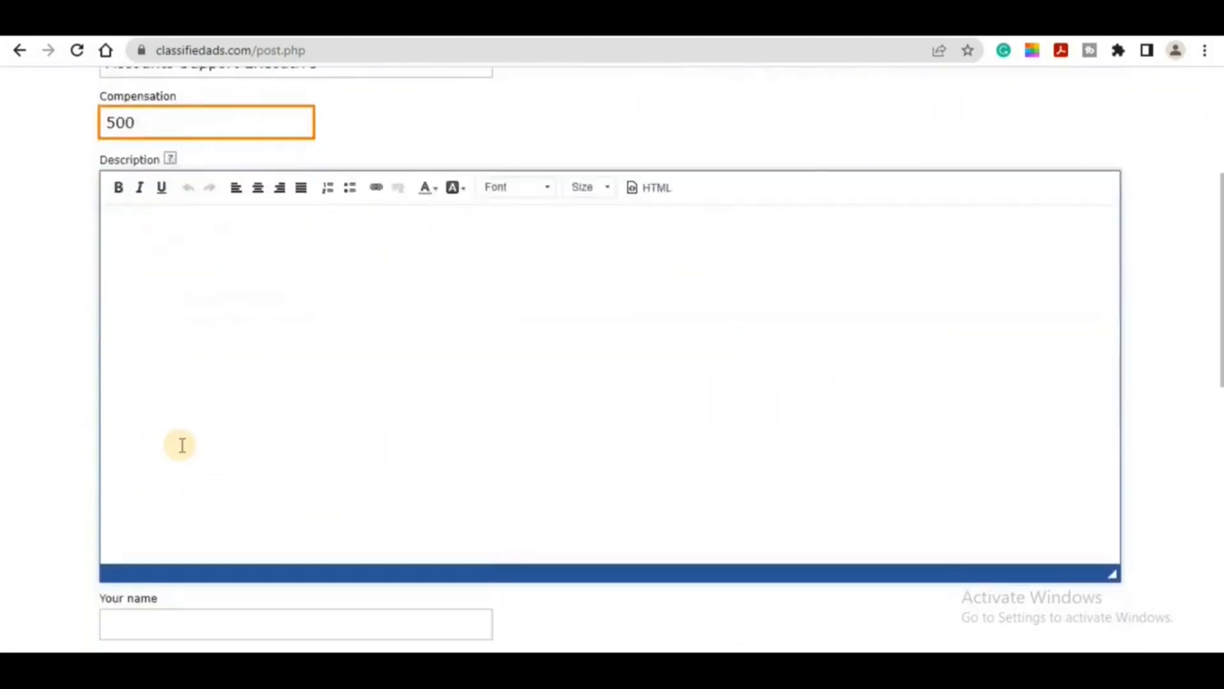
pyautogui.scroll(3, 183, 413)
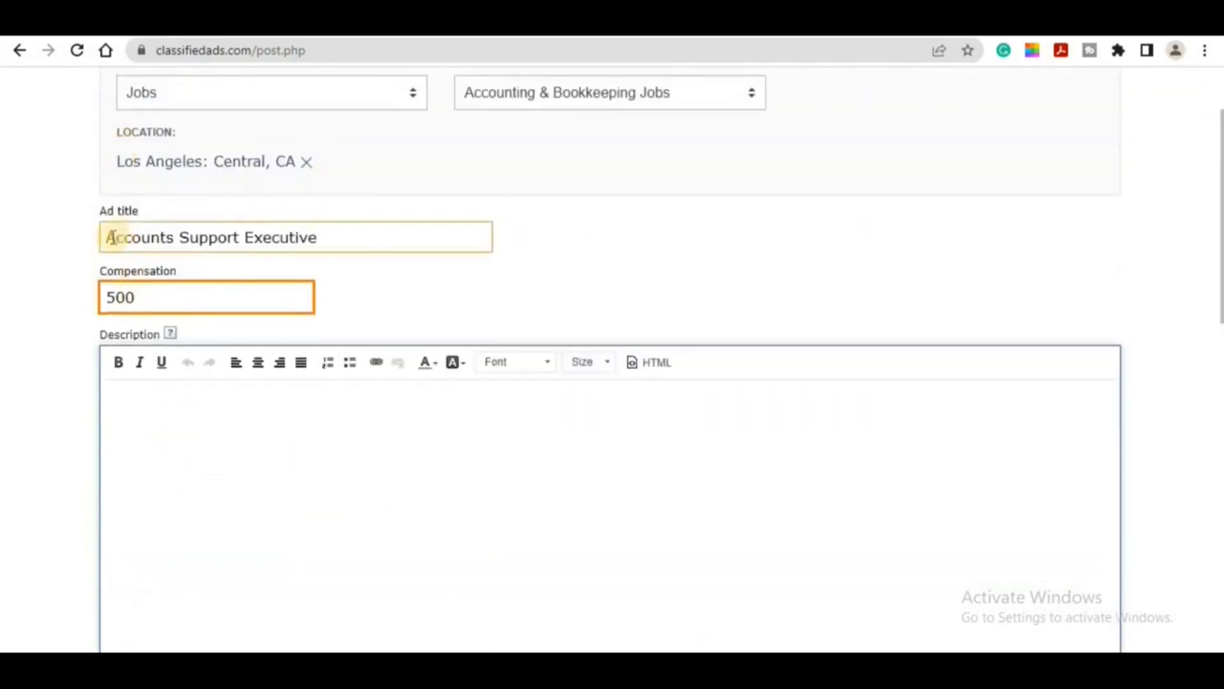
pyautogui.moveTo(109, 238); pyautogui.dragTo(308, 237)
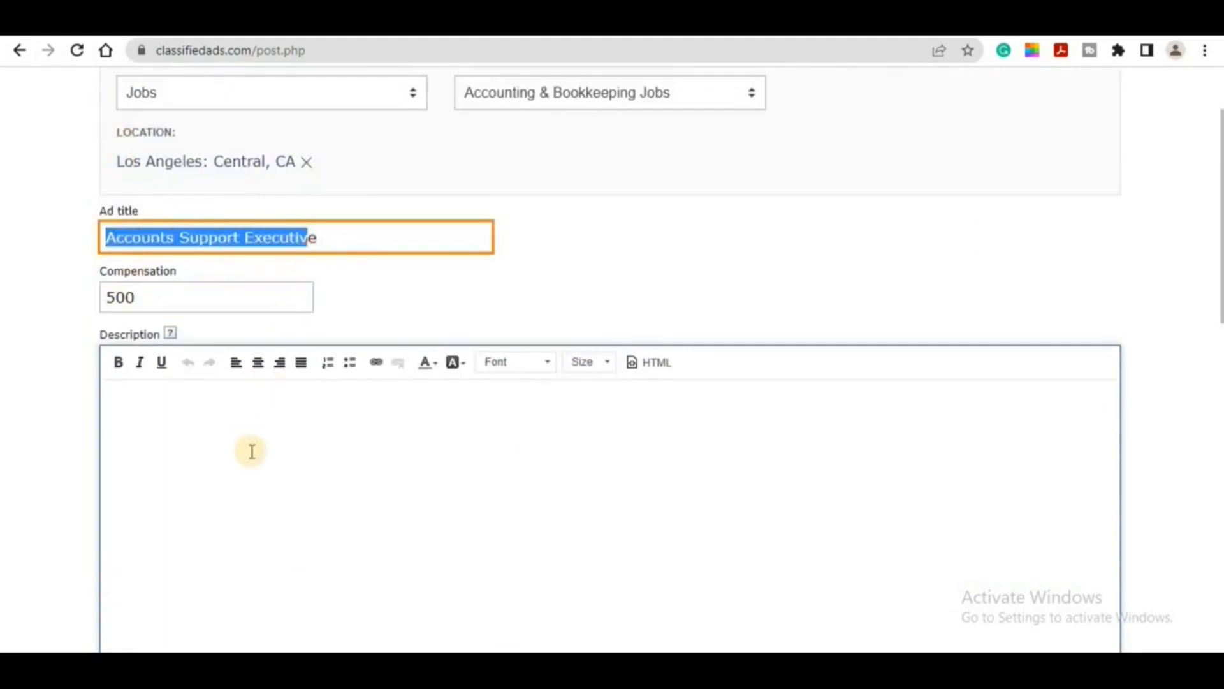
pyautogui.click(230, 420)
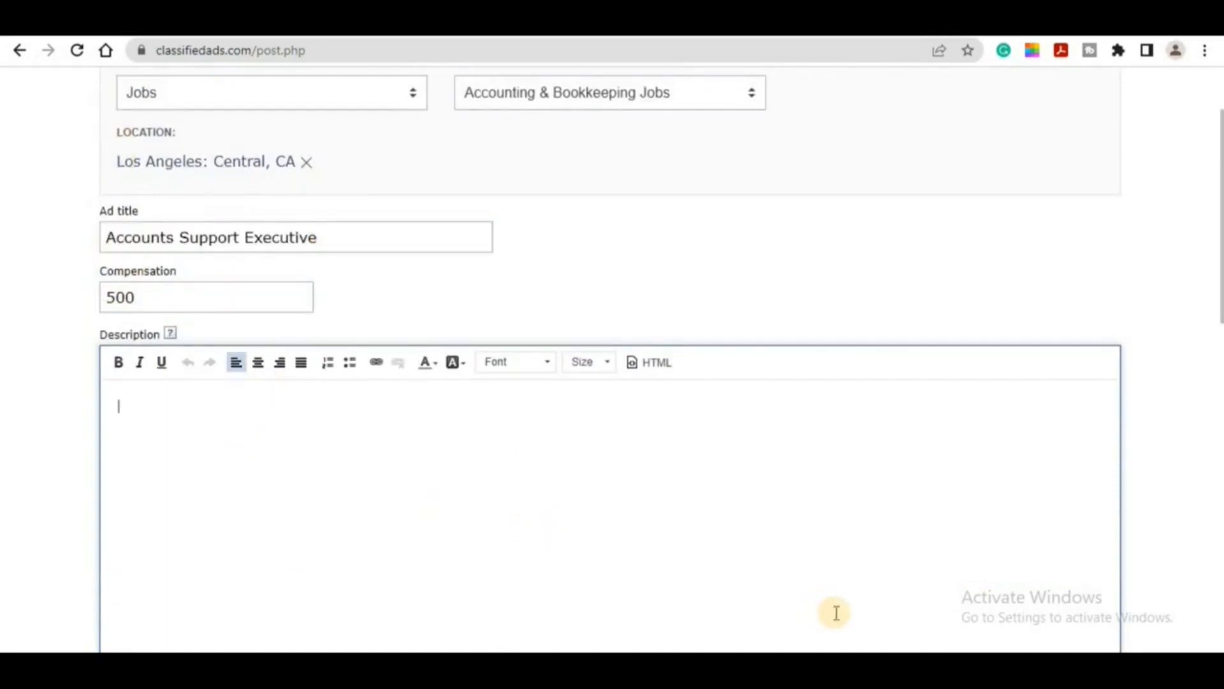
pyautogui.hotkey('alt', 'Tab')
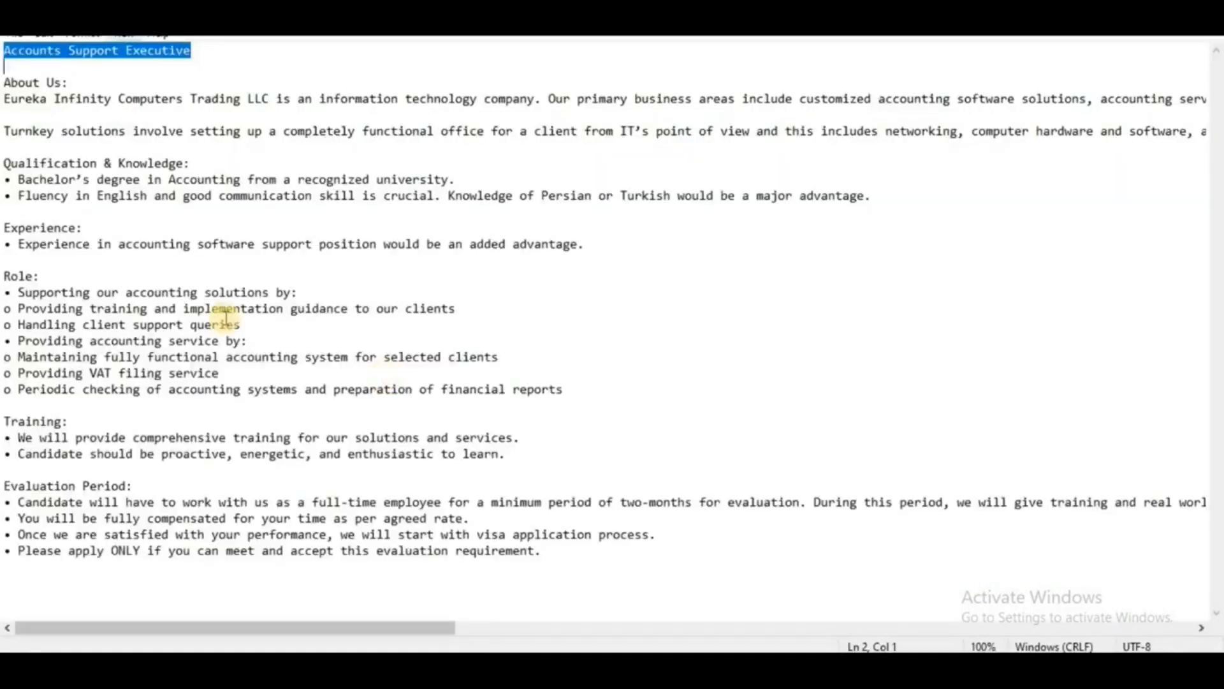
pyautogui.click(6, 82)
pyautogui.moveTo(3, 98); pyautogui.dragTo(615, 575)
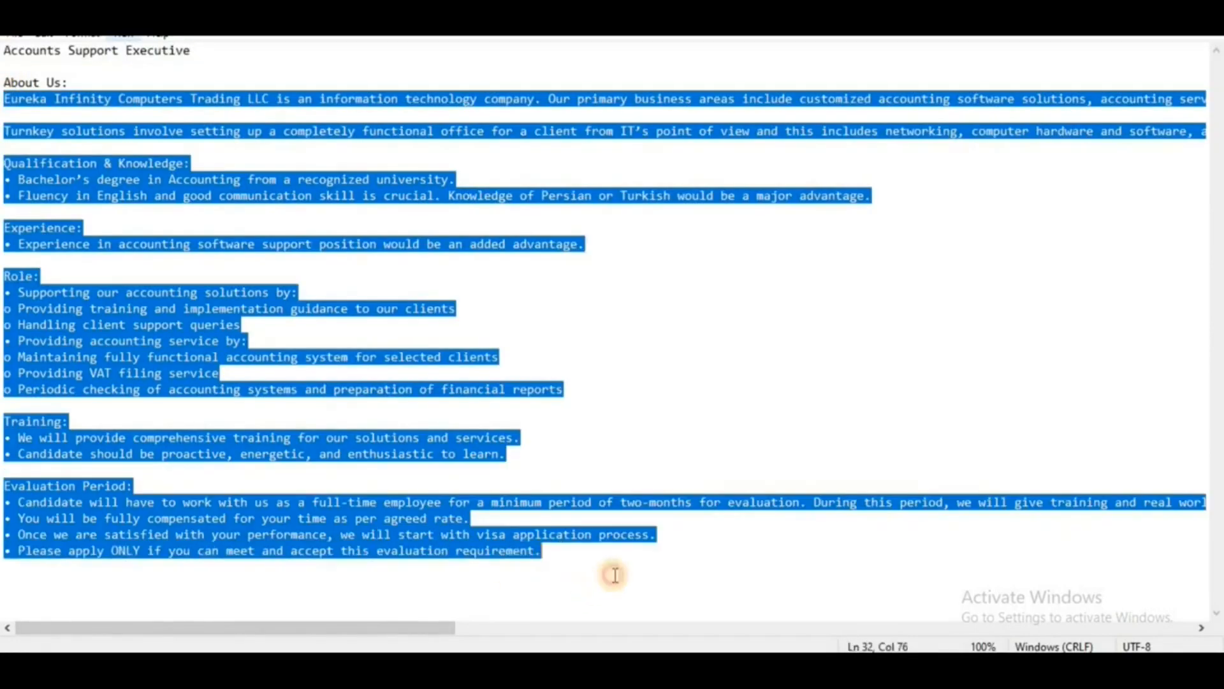
pyautogui.rightClick(426, 528)
pyautogui.click(480, 311)
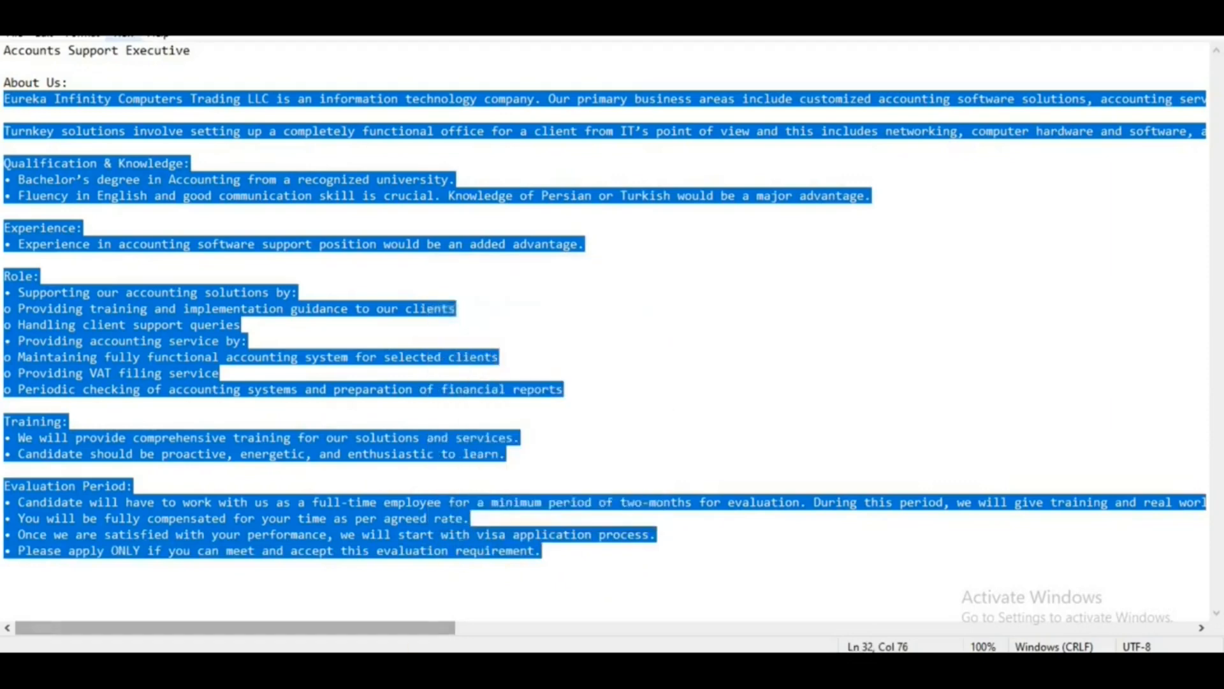
# Return to the ad form and paste the copied job text into the description.
pyautogui.hotkey('alt', 'Tab')
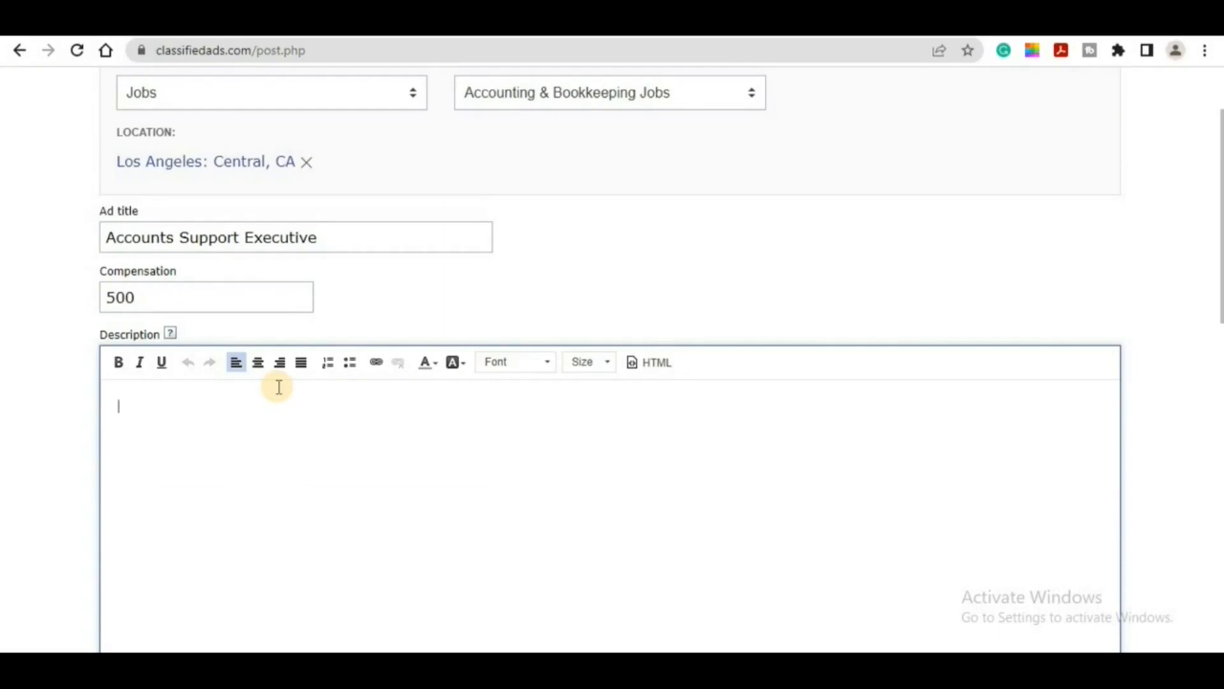
pyautogui.hotkey('ctrl', 'v')
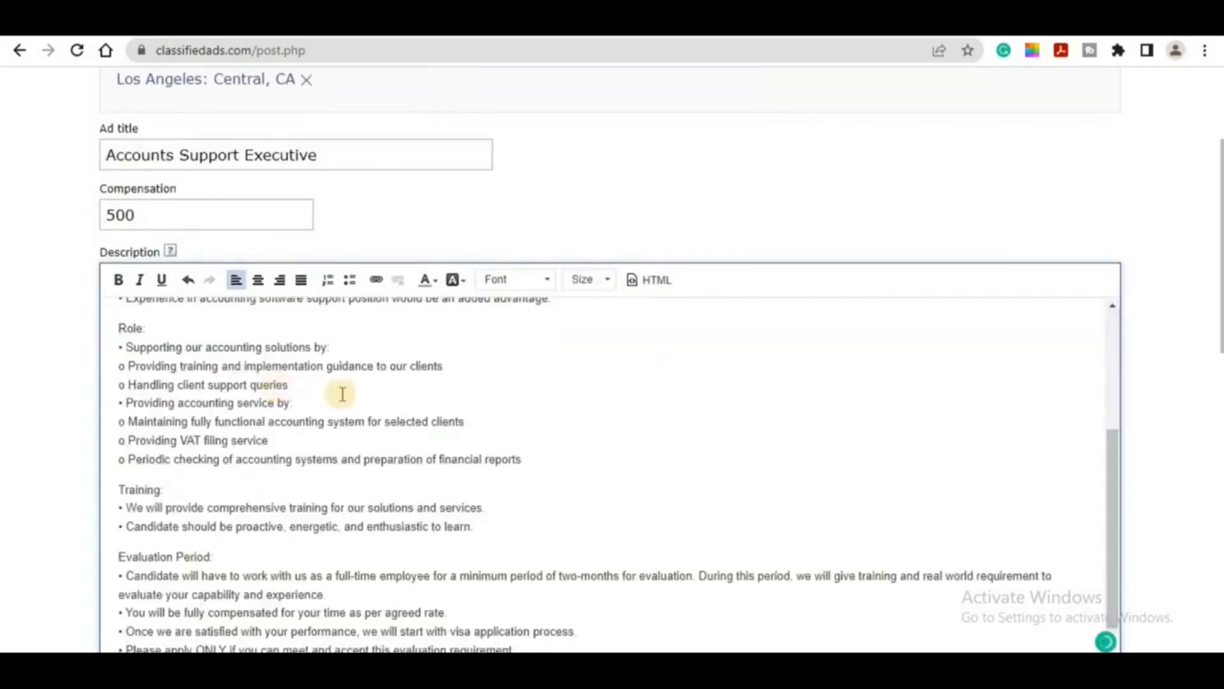
pyautogui.scroll(5, 1117, 568)
pyautogui.scroll(-5, 1119, 595)
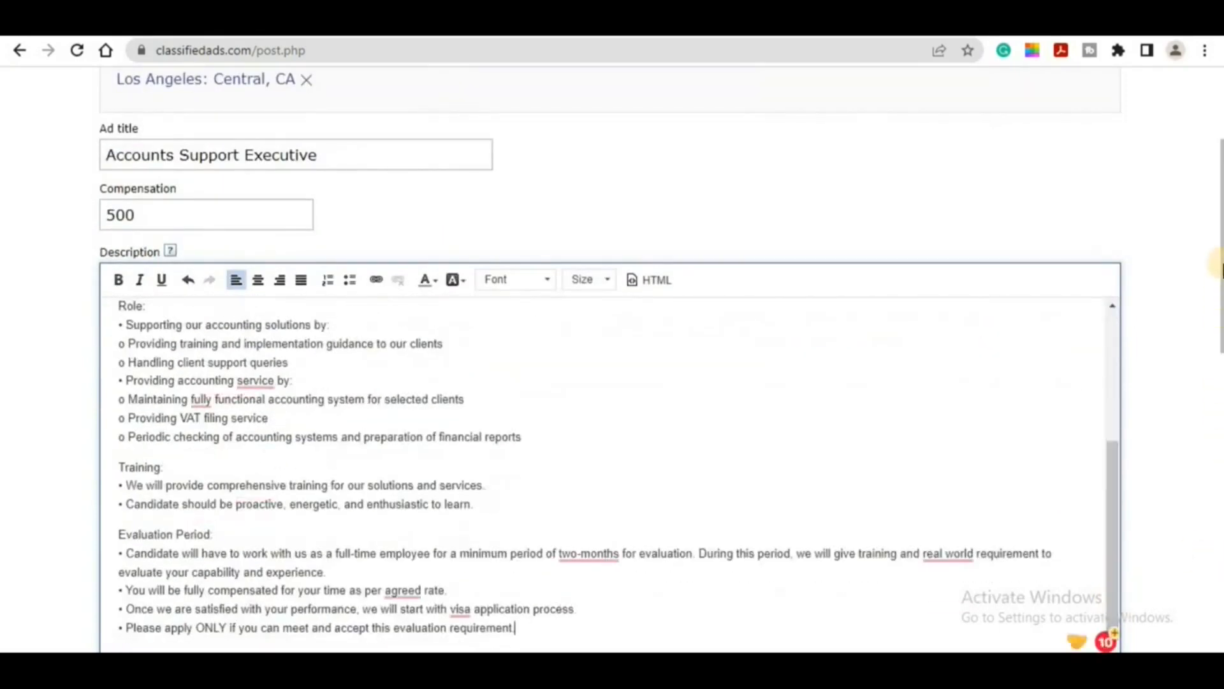
# Fill in the contact name, the placeholder "EMAIL" in both email fields, and a placeholder phone number.
pyautogui.scroll(-3, 1218, 347)
pyautogui.scroll(-4, 1218, 347)
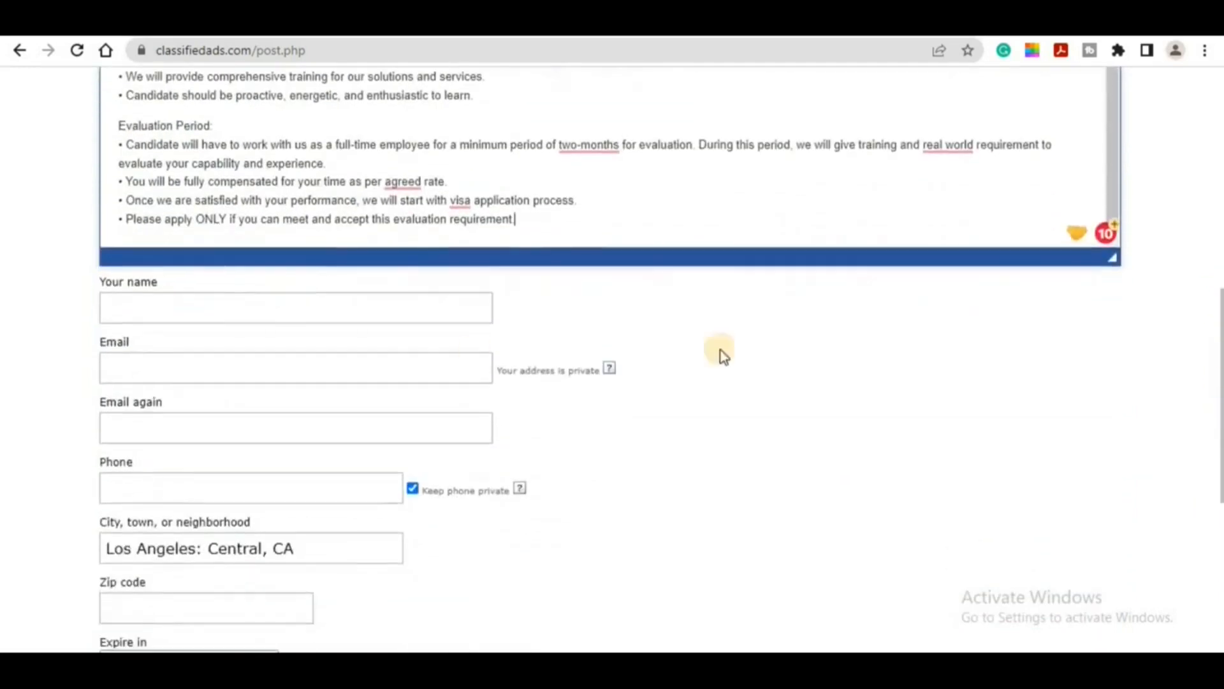
pyautogui.click(124, 307)
pyautogui.click(146, 307)
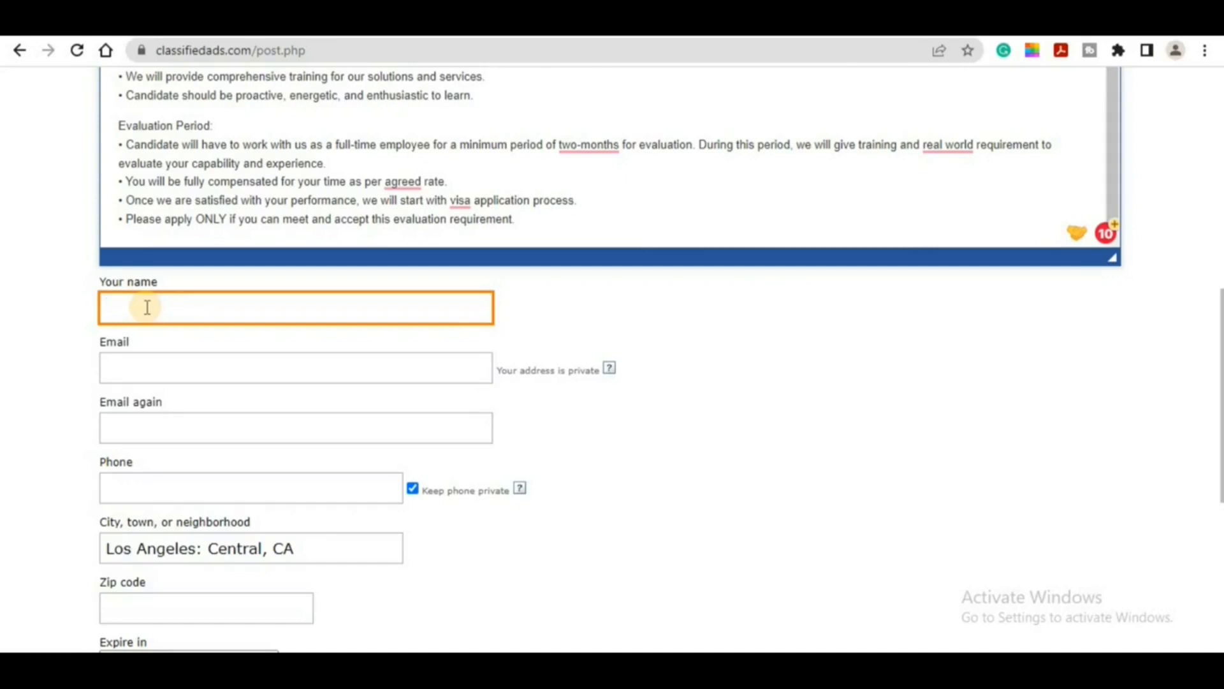
pyautogui.write('ABC')
pyautogui.press('Tab')
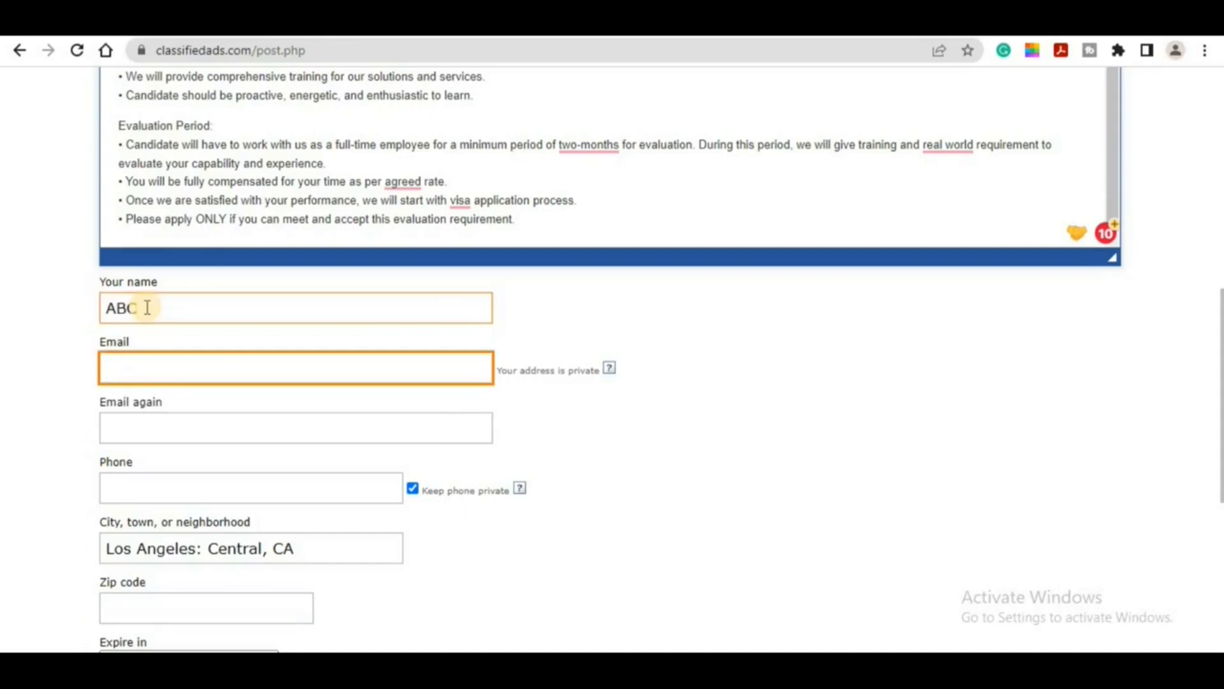
pyautogui.write('EMAIL')
pyautogui.press('Tab')
pyautogui.write('EMAIL')
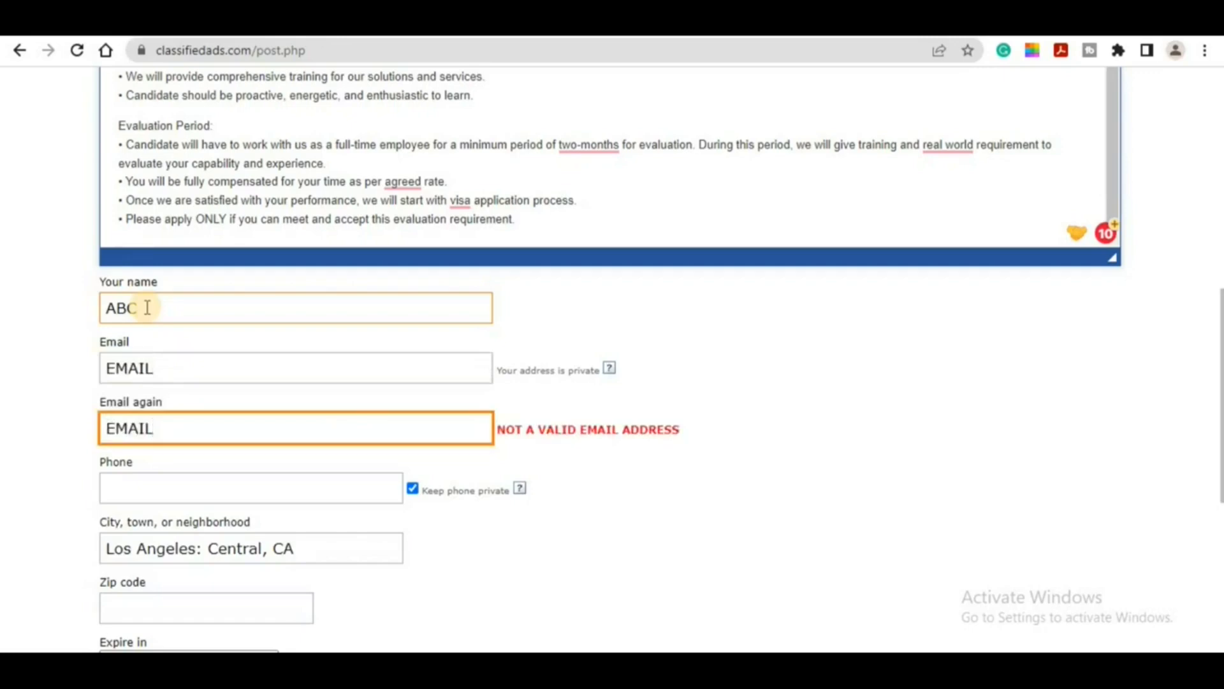
pyautogui.press('Tab')
pyautogui.write('00000')
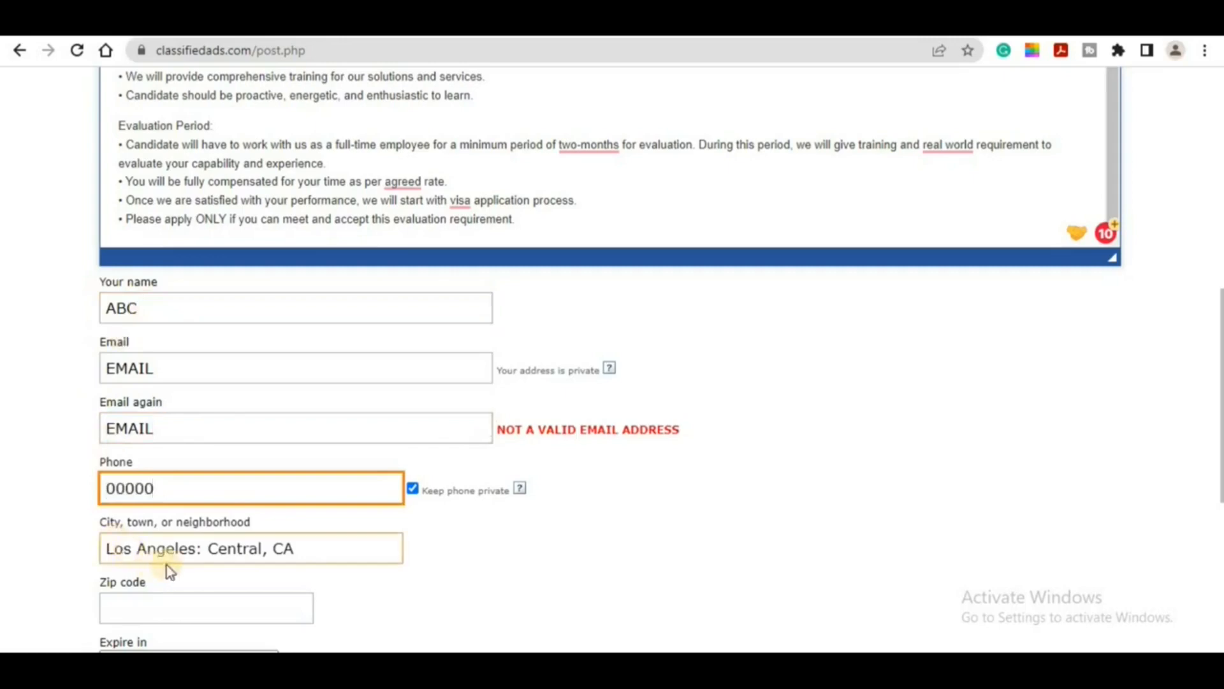
# Examine the zip code field, the expiry period choices, the verification code field and the image upload of the ad form.
pyautogui.click(174, 598)
pyautogui.scroll(-3, 172, 592)
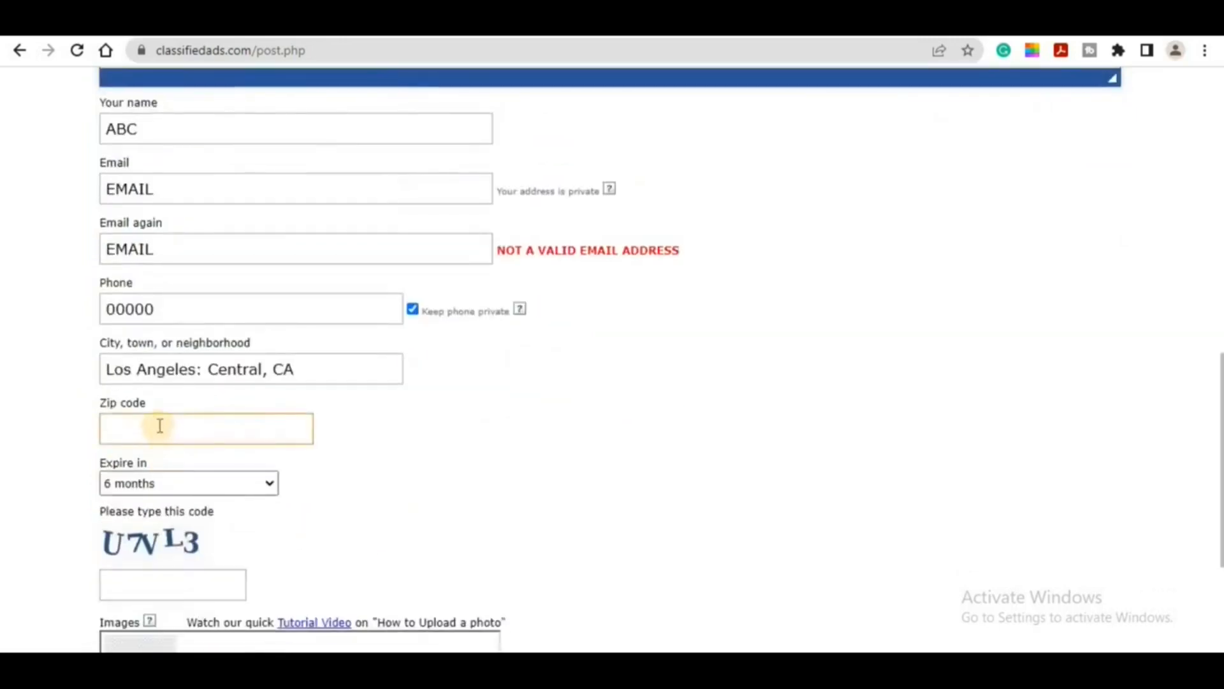
pyautogui.click(268, 487)
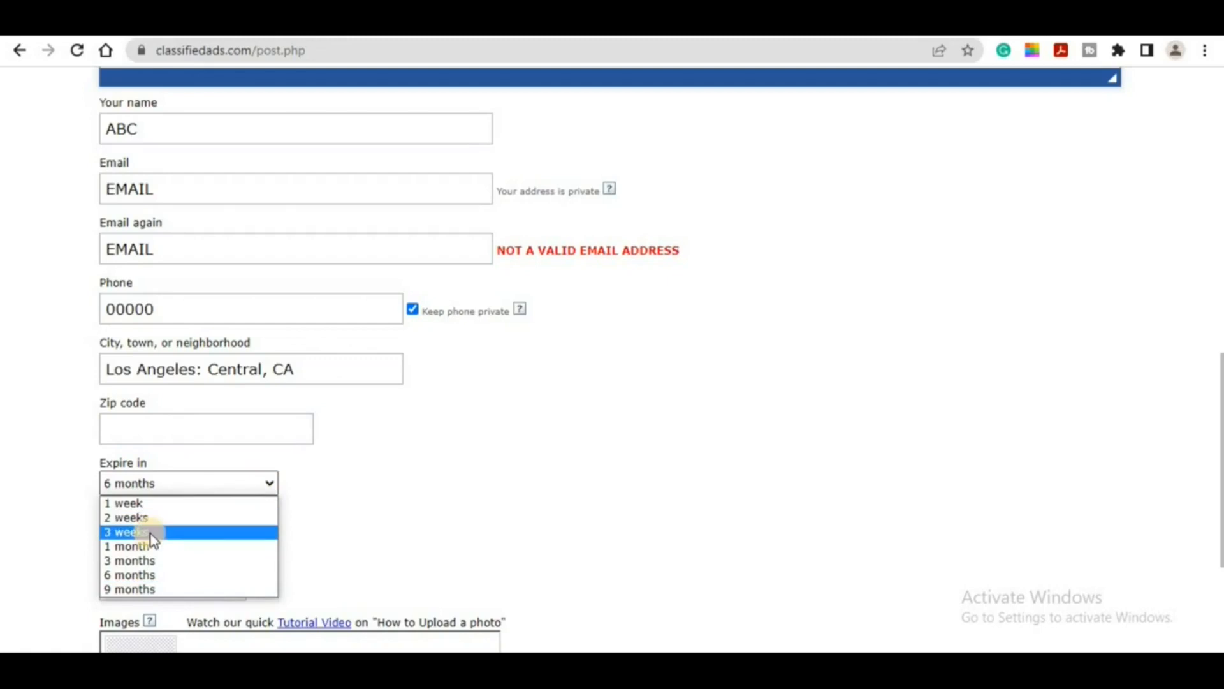
pyautogui.click(391, 472)
pyautogui.click(268, 486)
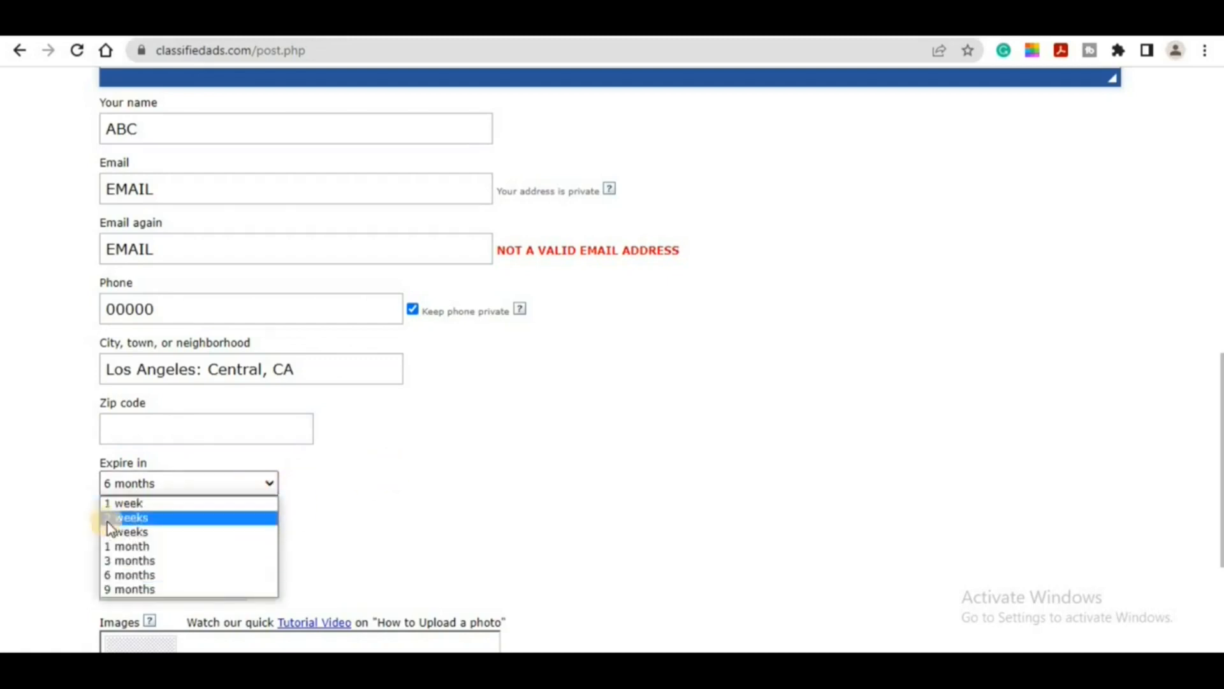
pyautogui.click(385, 523)
pyautogui.scroll(-4, 220, 547)
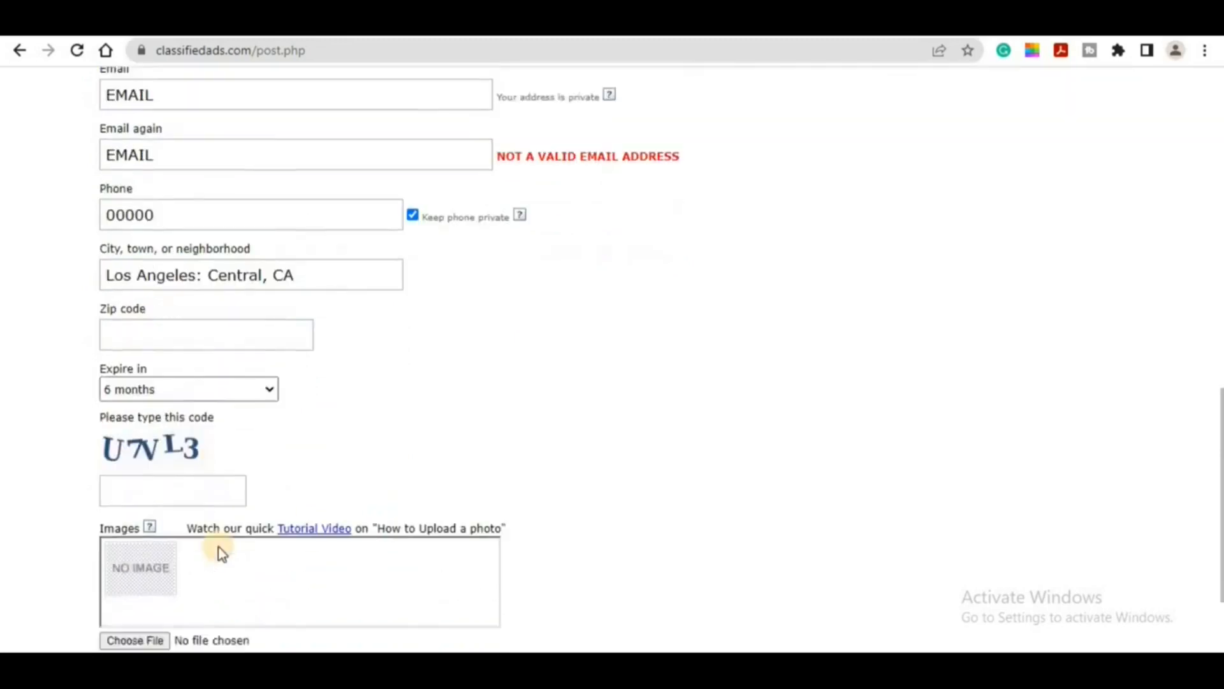
pyautogui.click(123, 346)
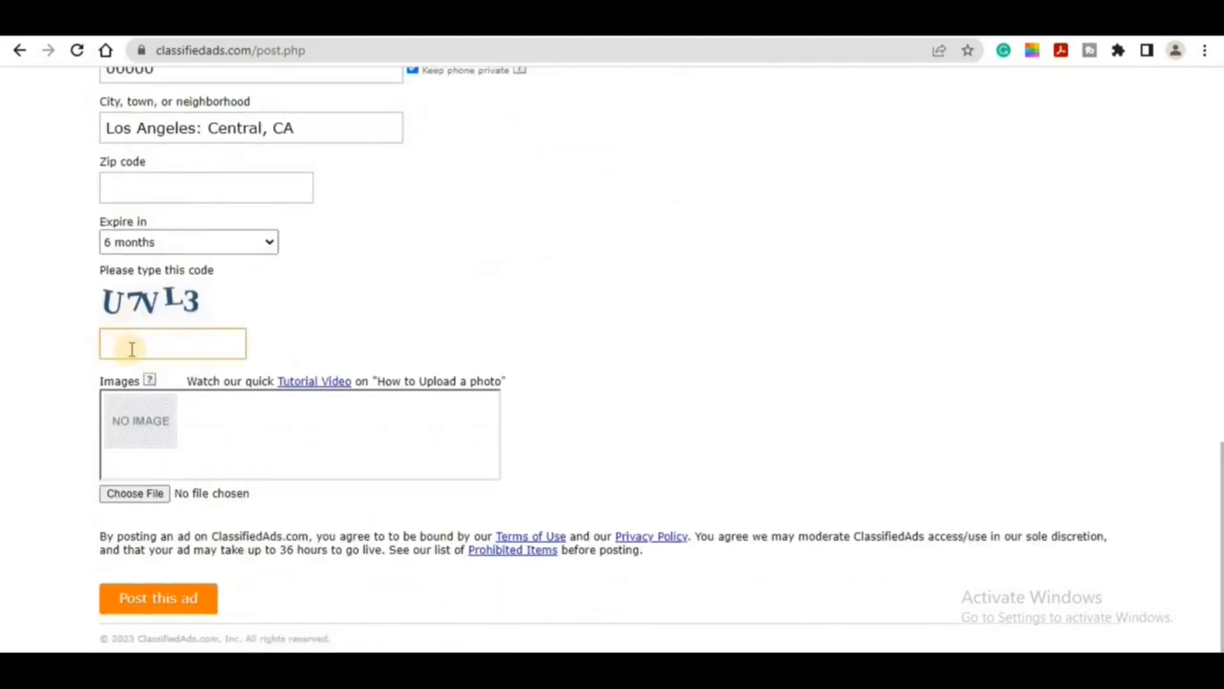
pyautogui.click(110, 312)
pyautogui.click(124, 338)
pyautogui.click(136, 493)
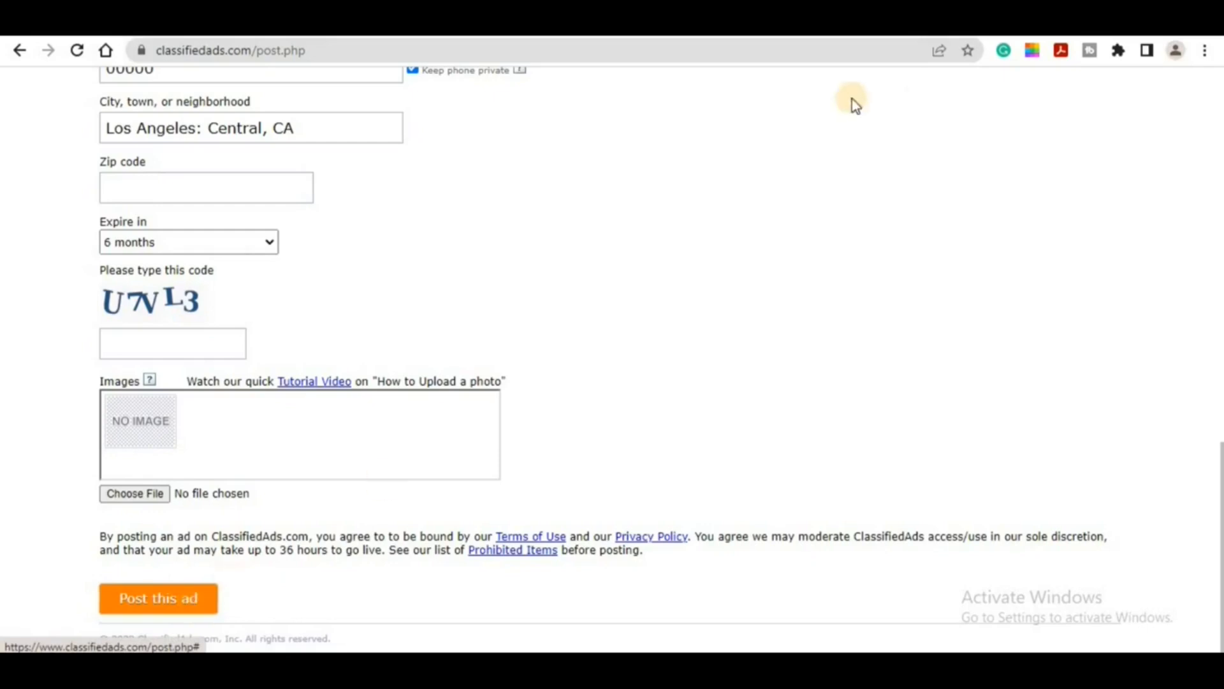
# Review the filled-in ad from its category and title through the description, contact details and expiry settings.
pyautogui.moveTo(1218, 462); pyautogui.dragTo(1215, 89)
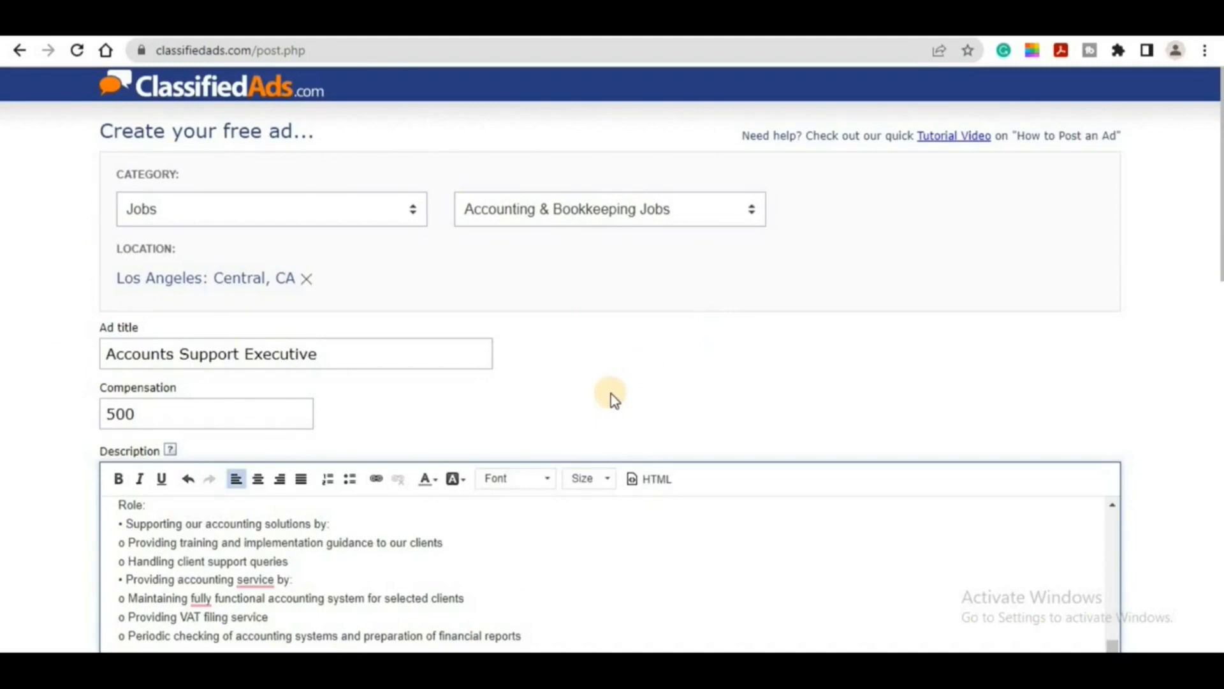
pyautogui.click(107, 354)
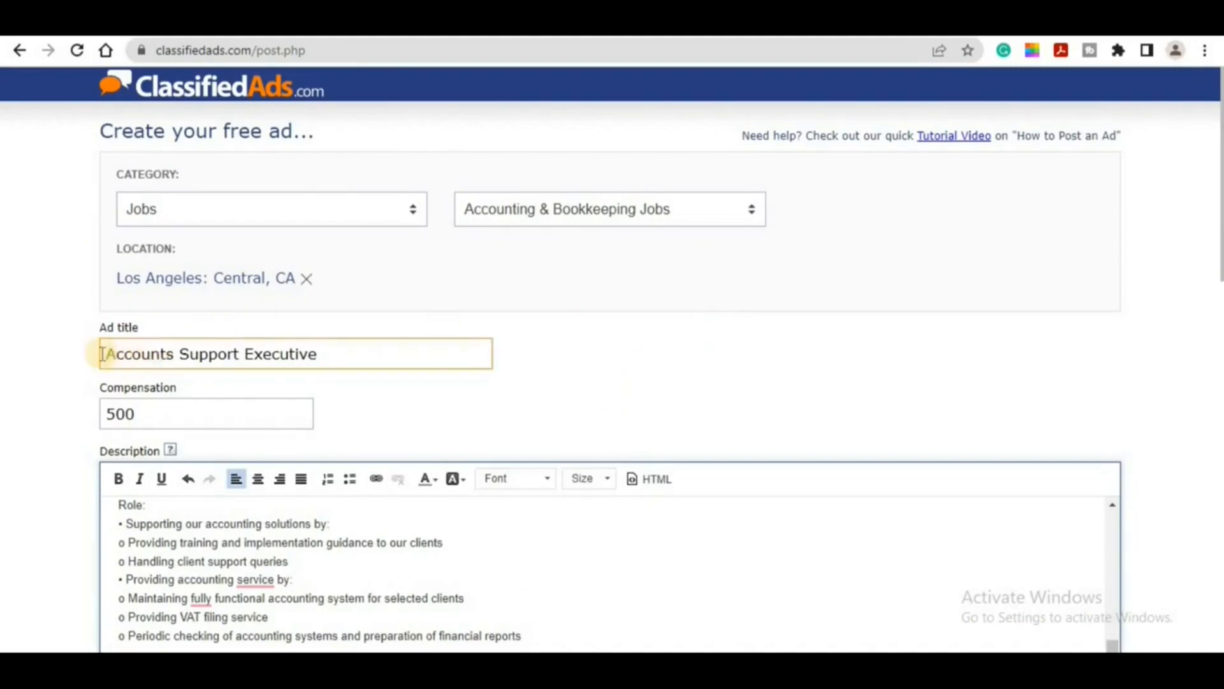
pyautogui.moveTo(109, 354); pyautogui.dragTo(330, 379)
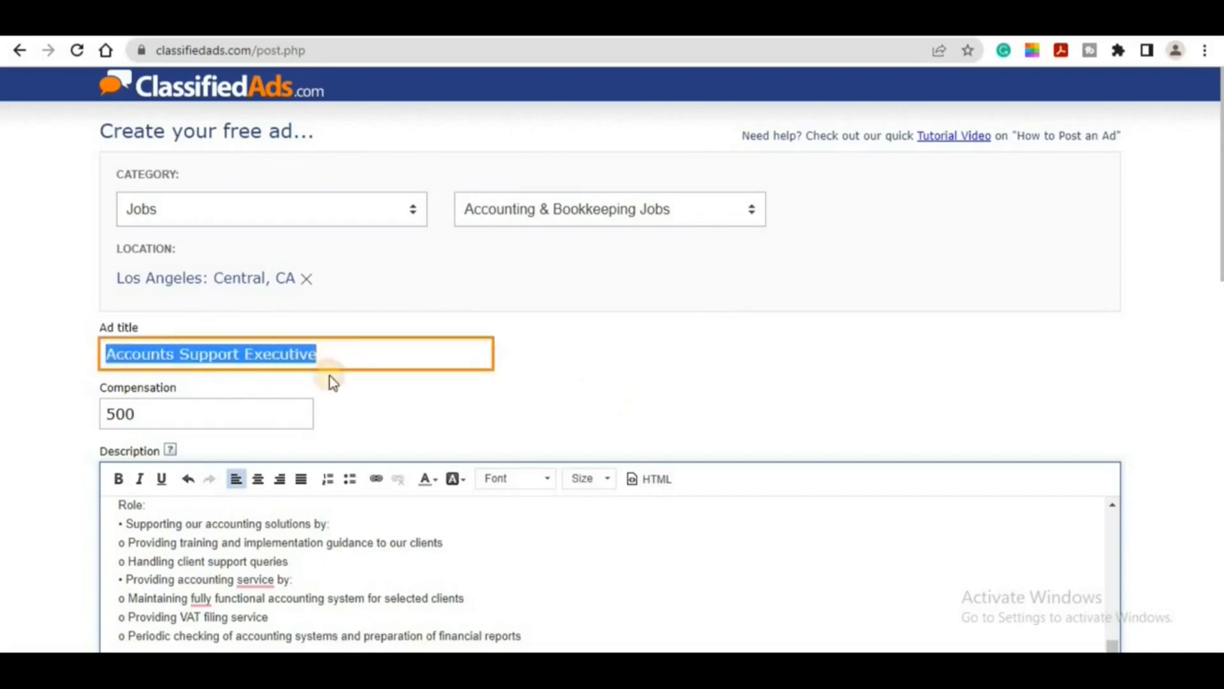
pyautogui.click(331, 386)
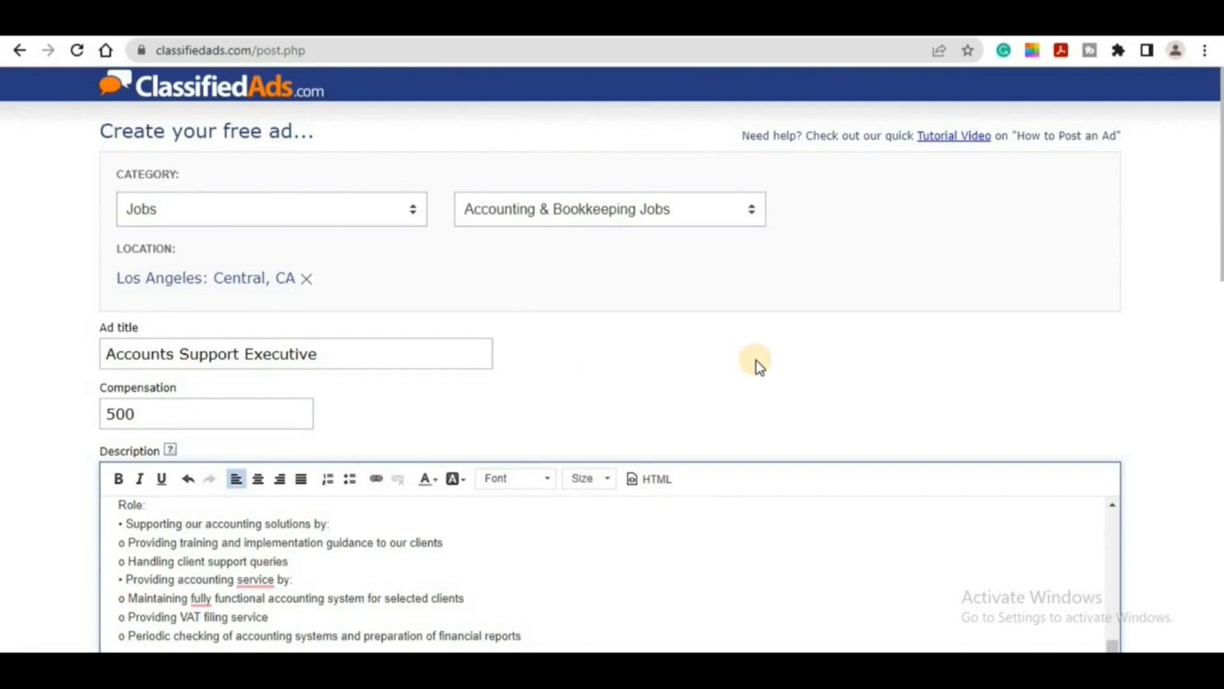
pyautogui.scroll(-7, 623, 423)
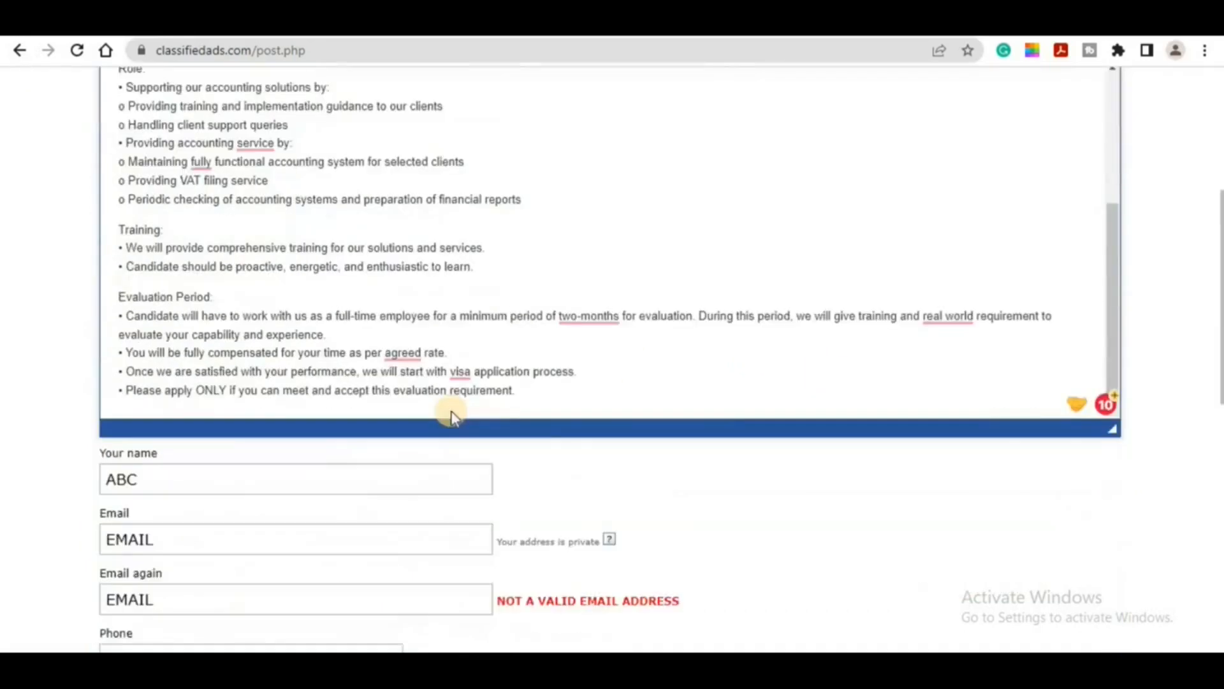
pyautogui.scroll(4, 414, 361)
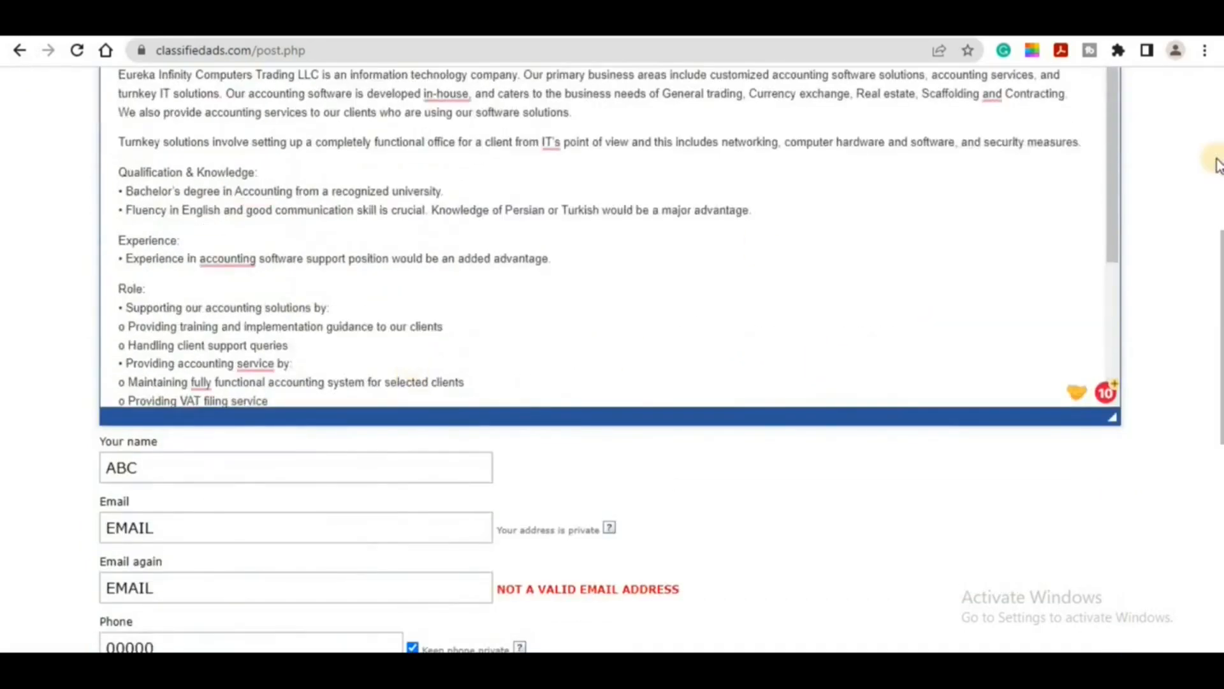
pyautogui.scroll(-5, 1215, 319)
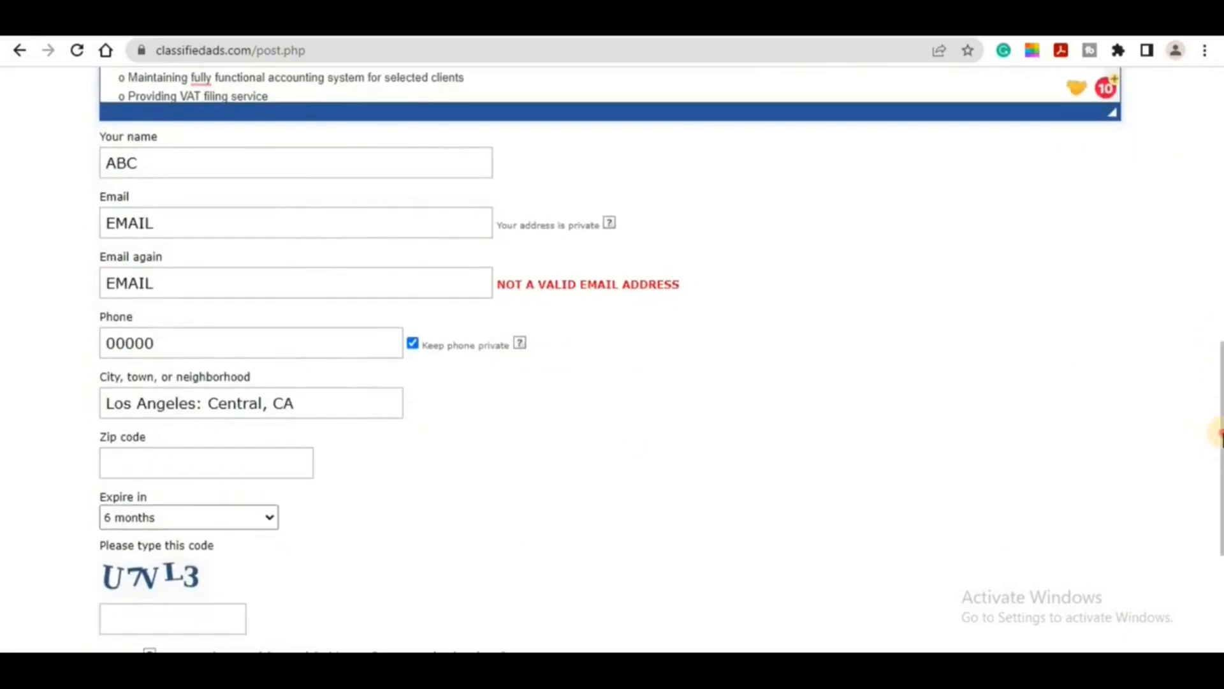
pyautogui.scroll(-2, 1217, 429)
pyautogui.scroll(12, 1217, 418)
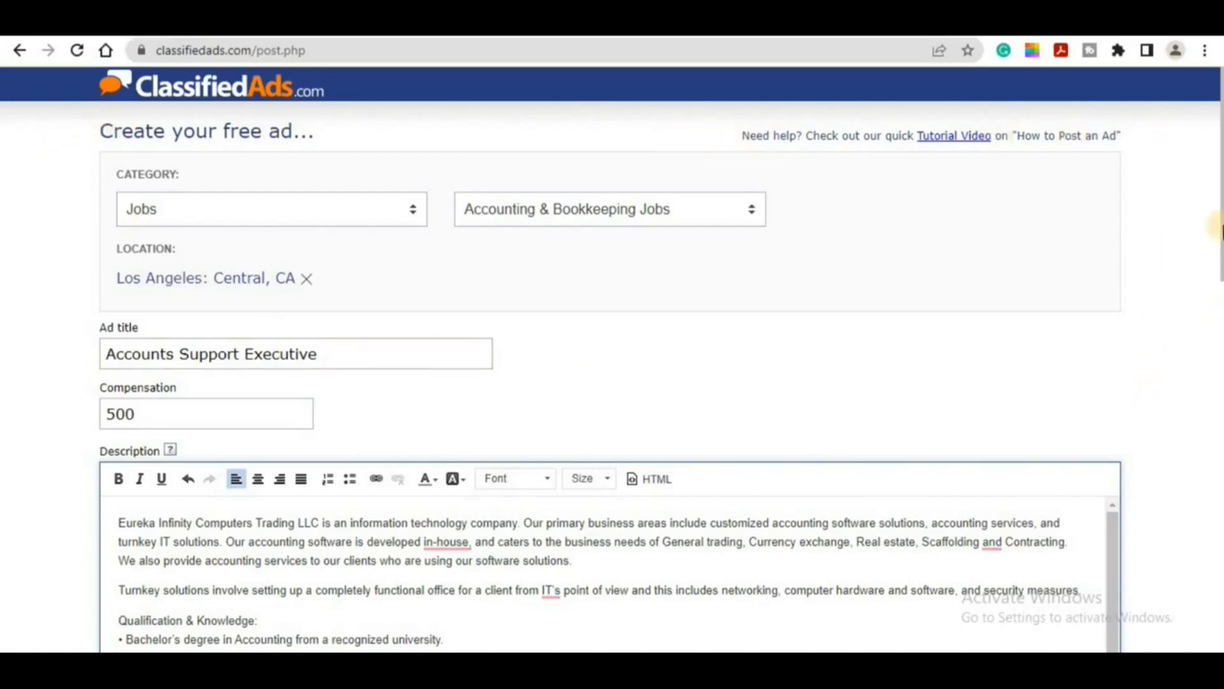
pyautogui.scroll(-3, 1218, 224)
pyautogui.scroll(3, 1218, 223)
pyautogui.moveTo(85, 124); pyautogui.dragTo(147, 154)
pyautogui.click(69, 135)
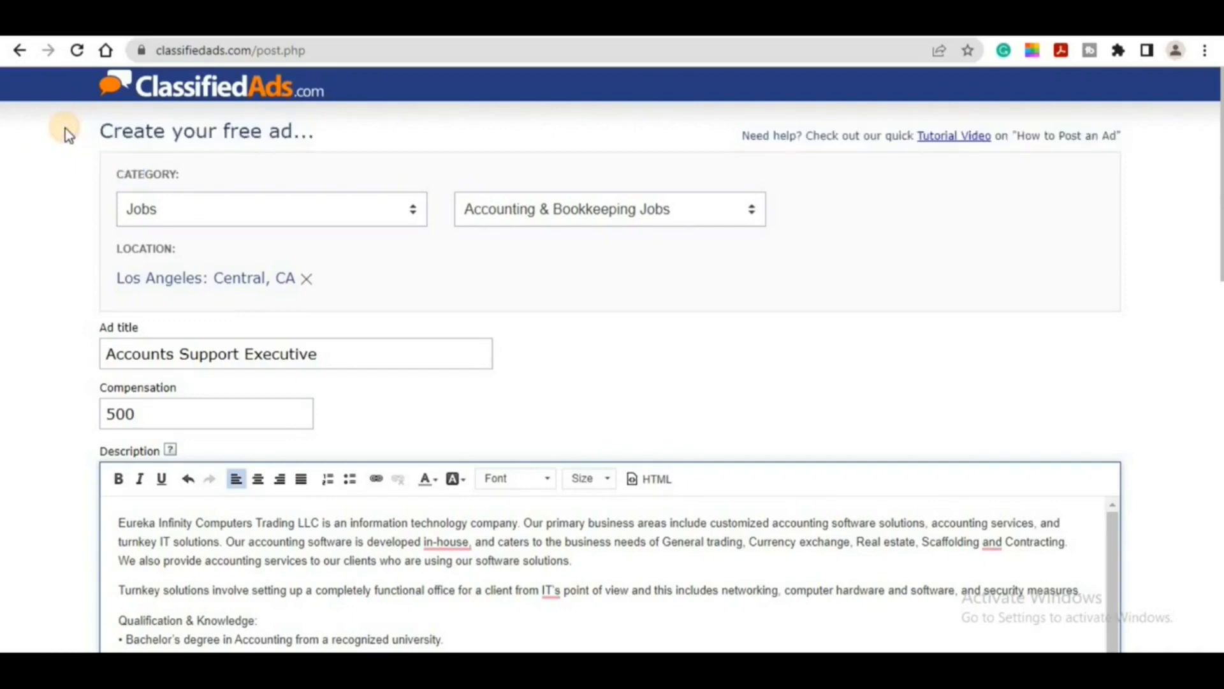